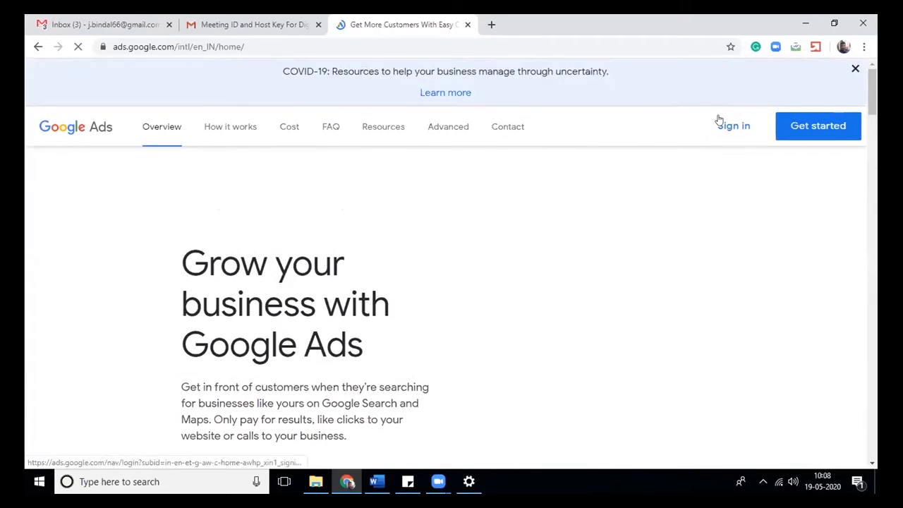
Sign in to Google Ads and open the active, unnamed Google Ads account listed just below the cancelled one
{"action": "left_click", "coordinate": [730, 127]}
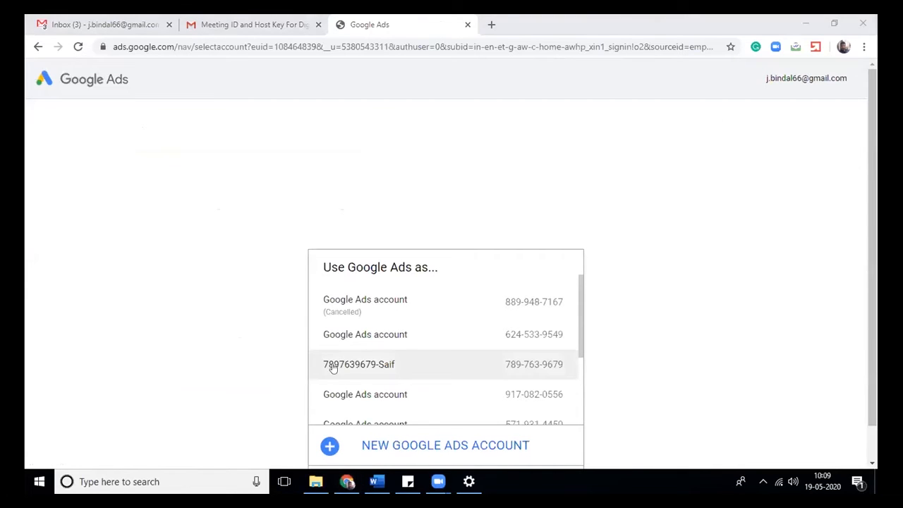
{"action": "left_click", "coordinate": [358, 333]}
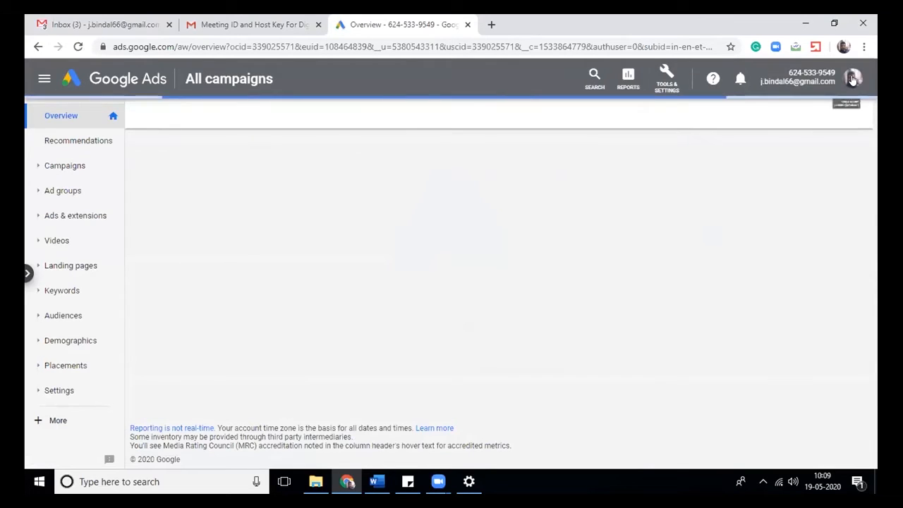
Switch to the Henry Harvin Google login, open the Henry Harvard India Education Inc account and dismiss its notification
{"action": "left_click", "coordinate": [852, 80]}
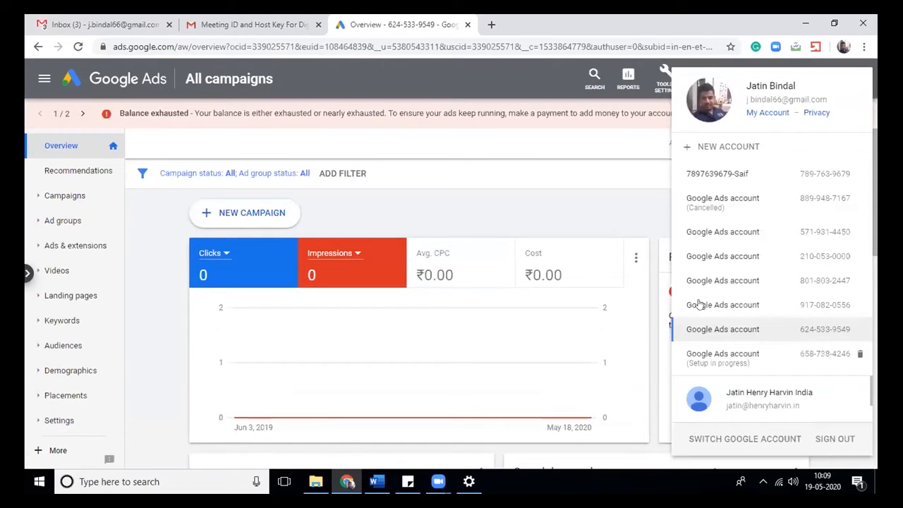
{"action": "left_click", "coordinate": [751, 407]}
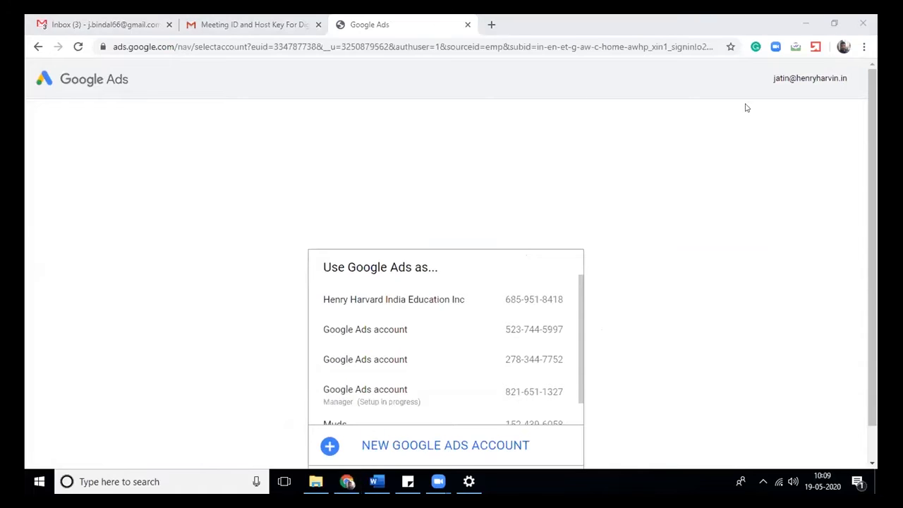
{"action": "left_click", "coordinate": [392, 301]}
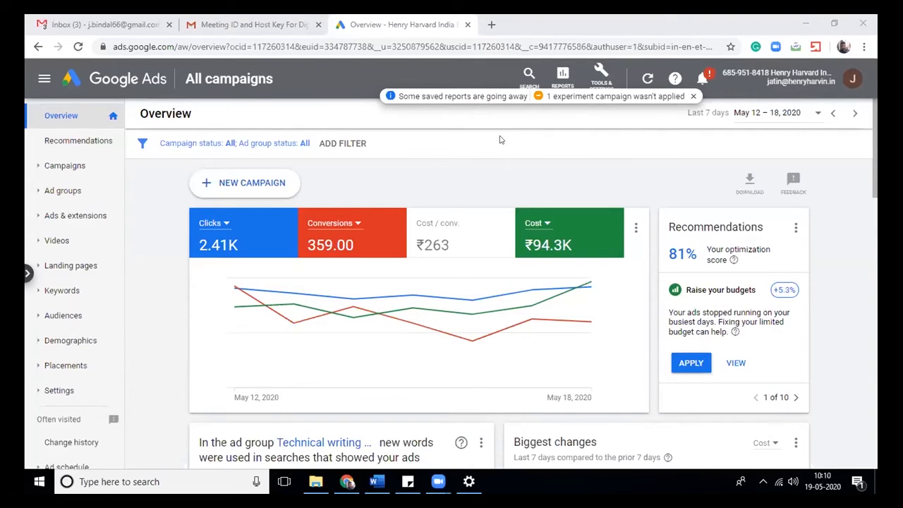
{"action": "left_click", "coordinate": [692, 97]}
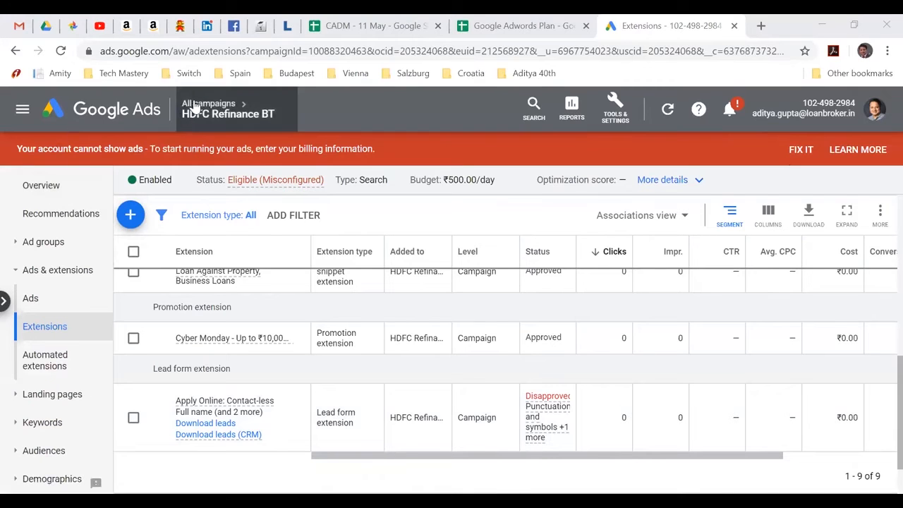
Examine the overview page of the HDFC Refinance BT campaign, including its performance, keywords and ads
{"action": "mouse_move", "coordinate": [190, 125]}
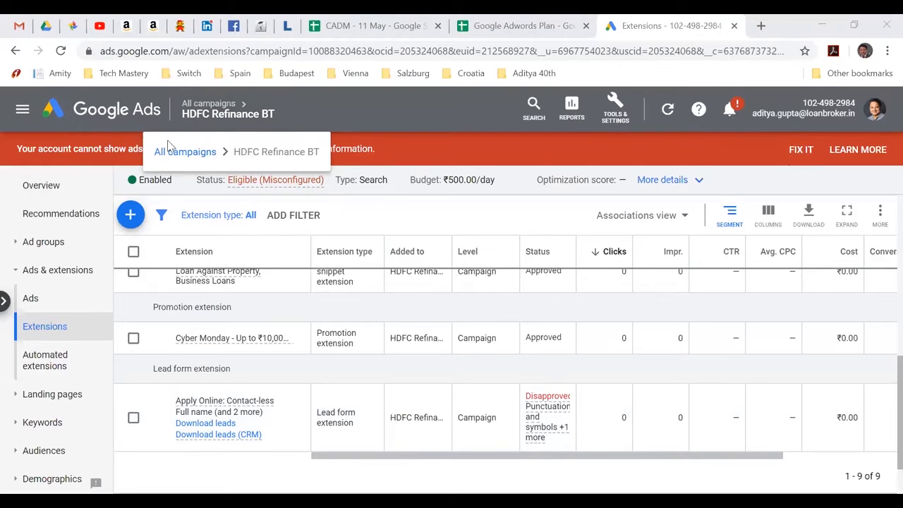
{"action": "left_click", "coordinate": [55, 186]}
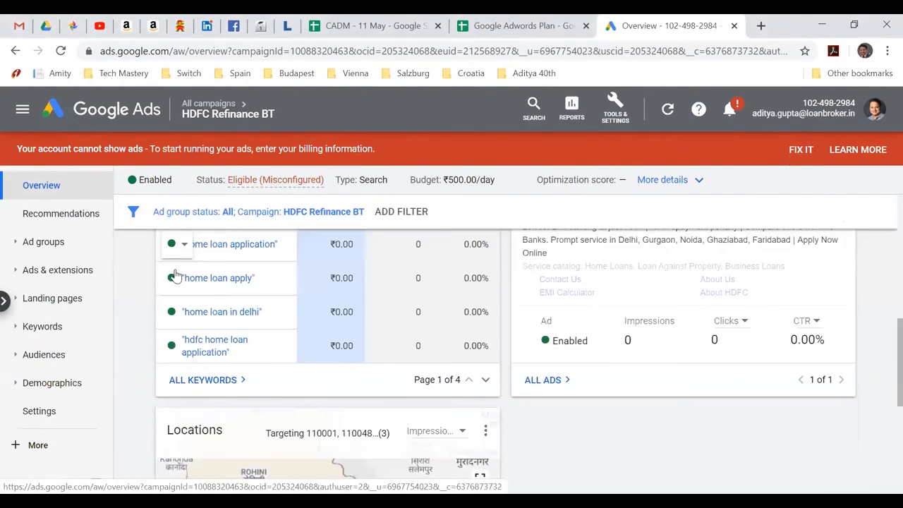
{"action": "scroll", "coordinate": [178, 275], "scroll_direction": "up", "scroll_amount": 3}
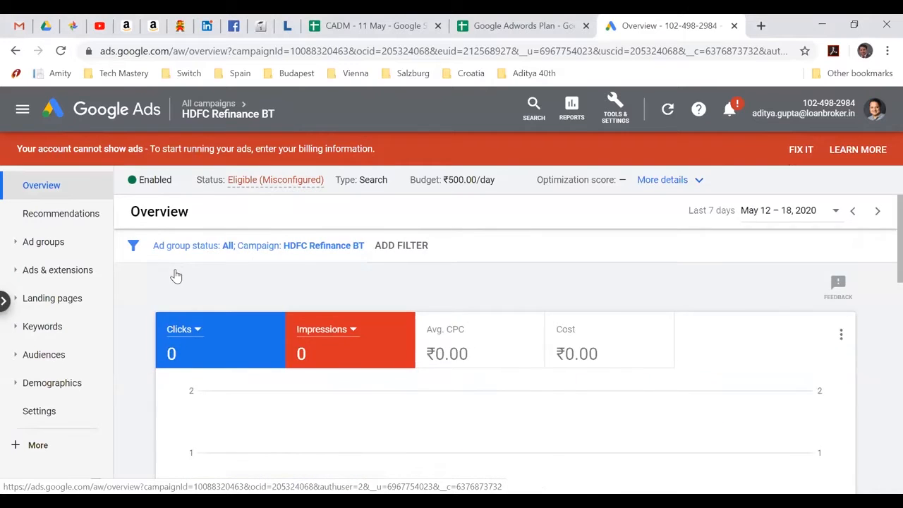
{"action": "scroll", "coordinate": [177, 275], "scroll_direction": "down", "scroll_amount": 6}
{"action": "scroll", "coordinate": [178, 275], "scroll_direction": "down", "scroll_amount": 3}
Open the HOME LOAN ad group from the ad groups list of the HDFC Refinance BT campaign
{"action": "left_click", "coordinate": [44, 247]}
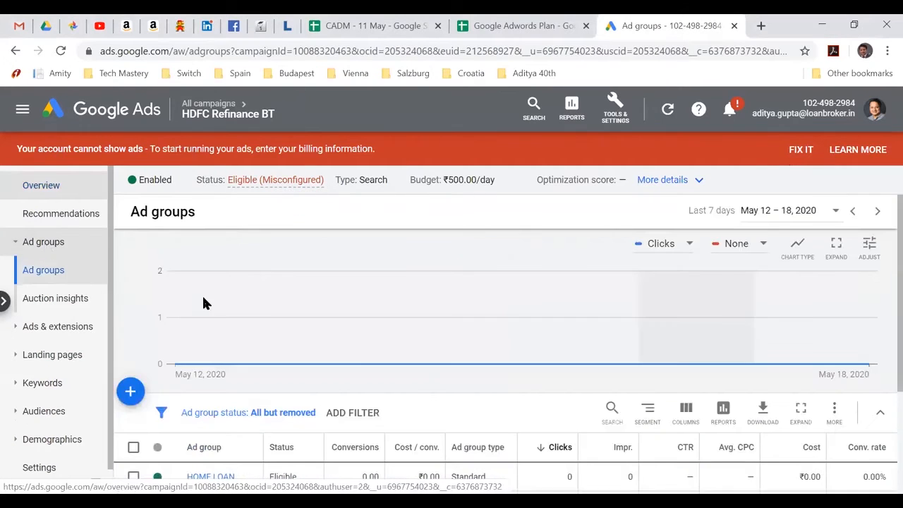
{"action": "mouse_move", "coordinate": [209, 361]}
{"action": "scroll", "coordinate": [280, 395], "scroll_direction": "down", "scroll_amount": 2}
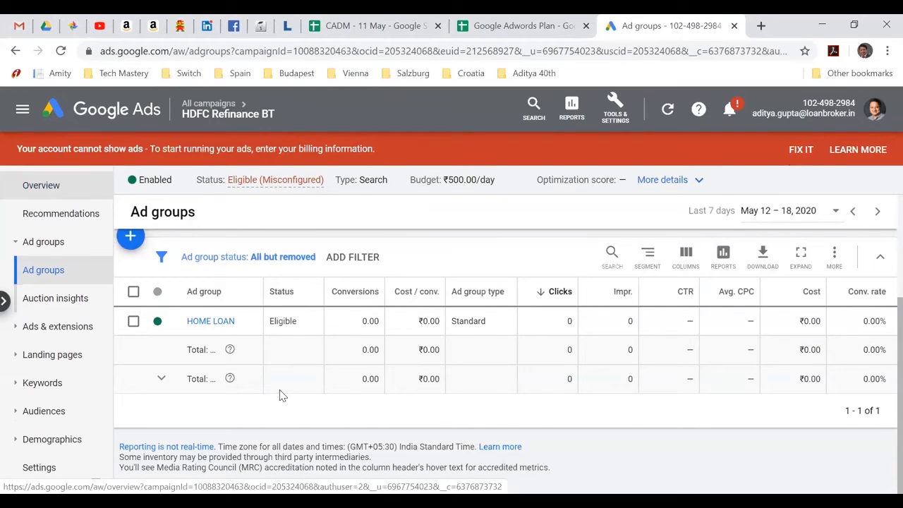
{"action": "left_click", "coordinate": [258, 182]}
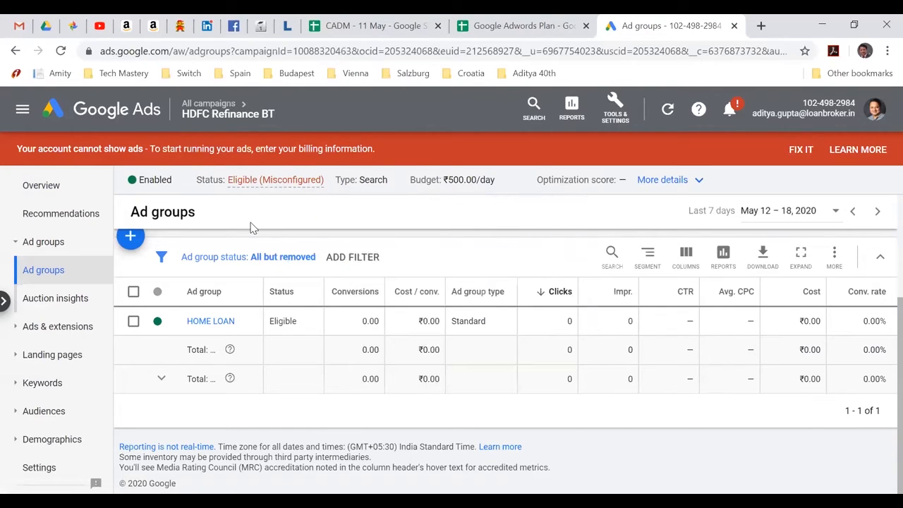
{"action": "left_click", "coordinate": [205, 323]}
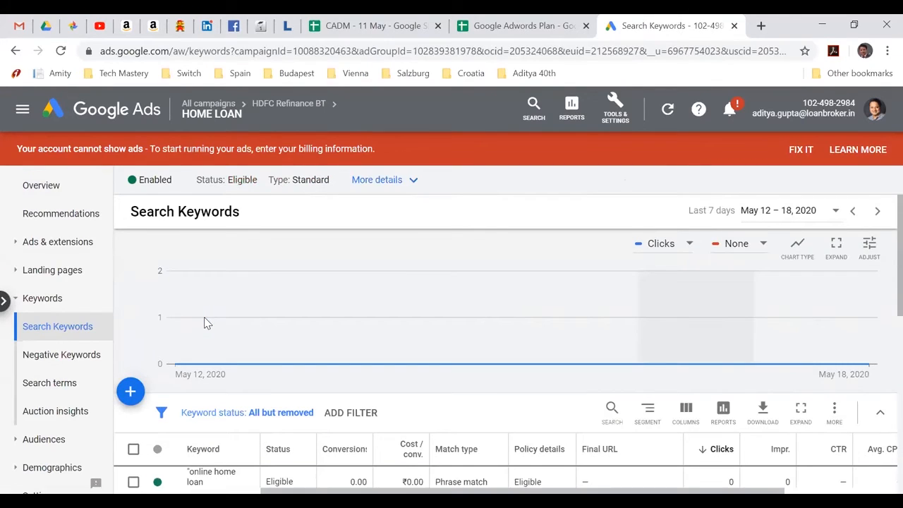
Review the search keywords of the HOME LOAN ad group with their status and match type
{"action": "scroll", "coordinate": [314, 326], "scroll_direction": "down", "scroll_amount": 2}
{"action": "scroll", "coordinate": [314, 326], "scroll_direction": "down", "scroll_amount": 2}
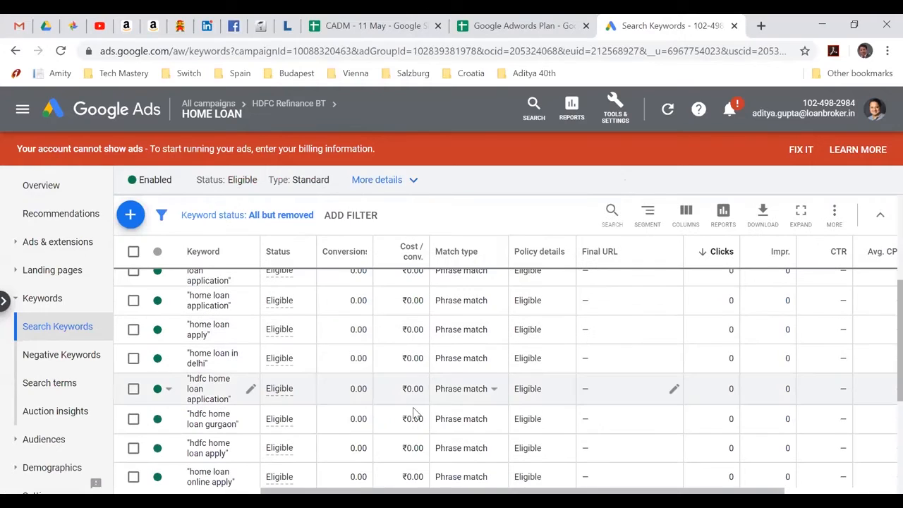
{"action": "scroll", "coordinate": [415, 409], "scroll_direction": "down", "scroll_amount": 3}
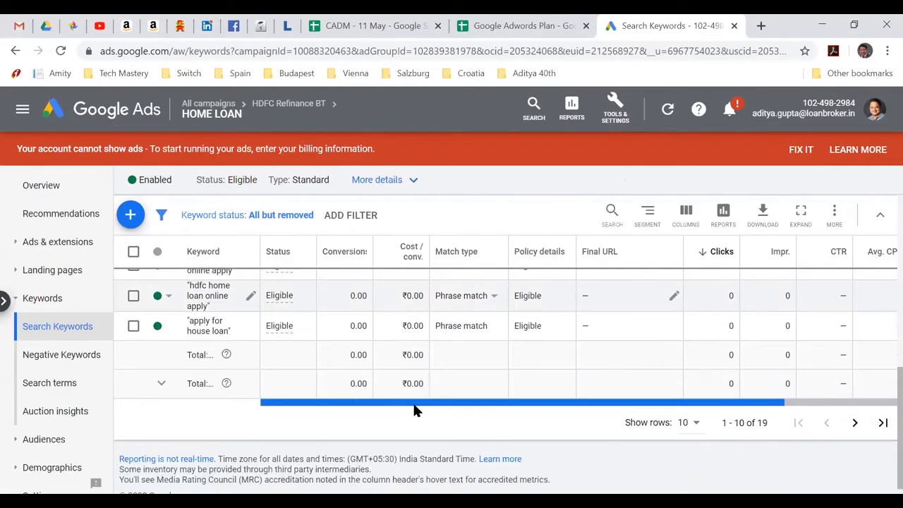
{"action": "scroll", "coordinate": [414, 409], "scroll_direction": "up", "scroll_amount": 2}
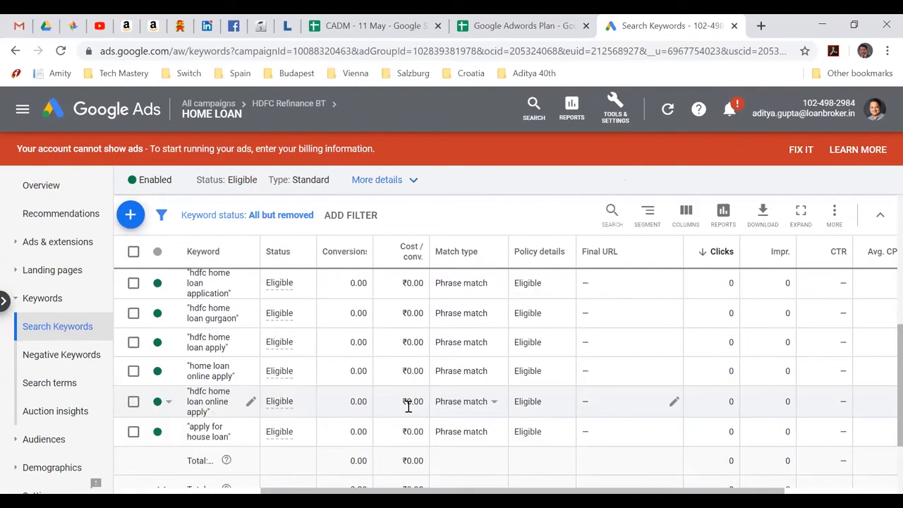
{"action": "scroll", "coordinate": [407, 406], "scroll_direction": "up", "scroll_amount": 4}
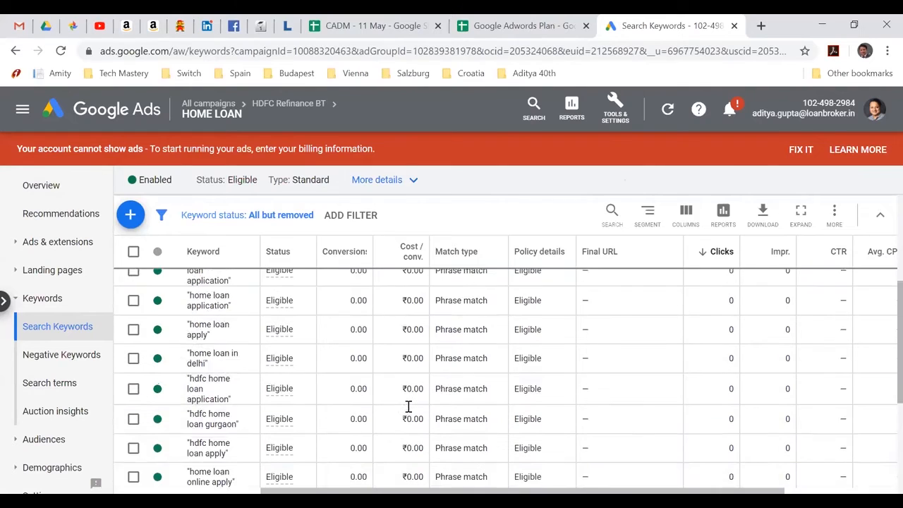
{"action": "scroll", "coordinate": [407, 406], "scroll_direction": "down", "scroll_amount": 5}
{"action": "scroll", "coordinate": [409, 409], "scroll_direction": "down", "scroll_amount": 2}
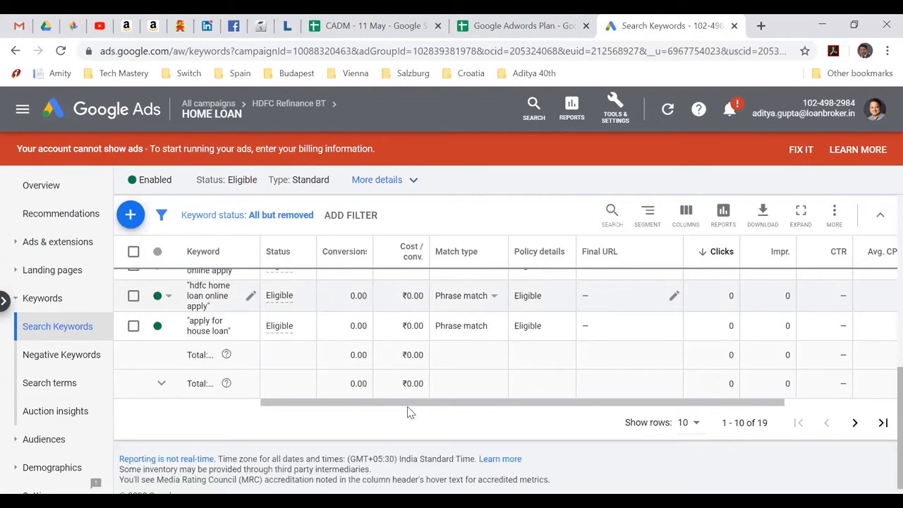
{"action": "scroll", "coordinate": [408, 408], "scroll_direction": "up", "scroll_amount": 2}
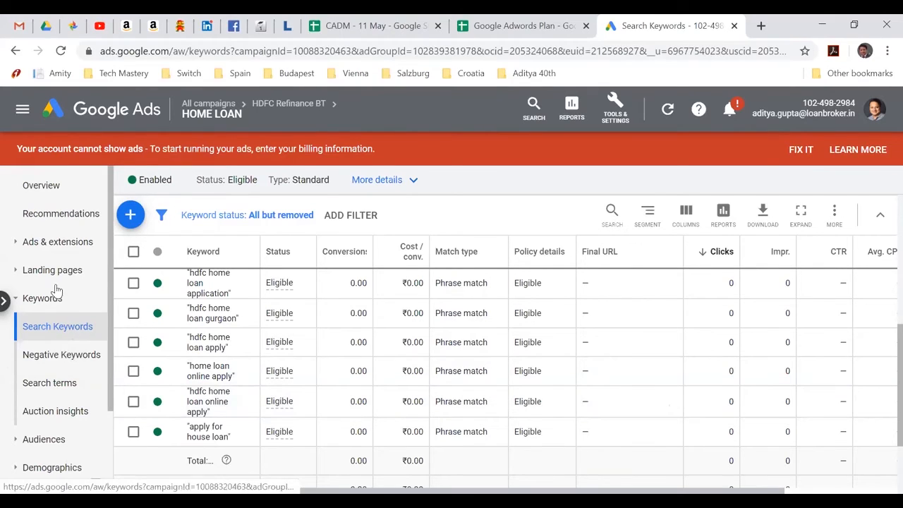
View the HOME LOAN ad group's ads, open the expanded text ad's landing page and close it again
{"action": "left_click", "coordinate": [51, 242]}
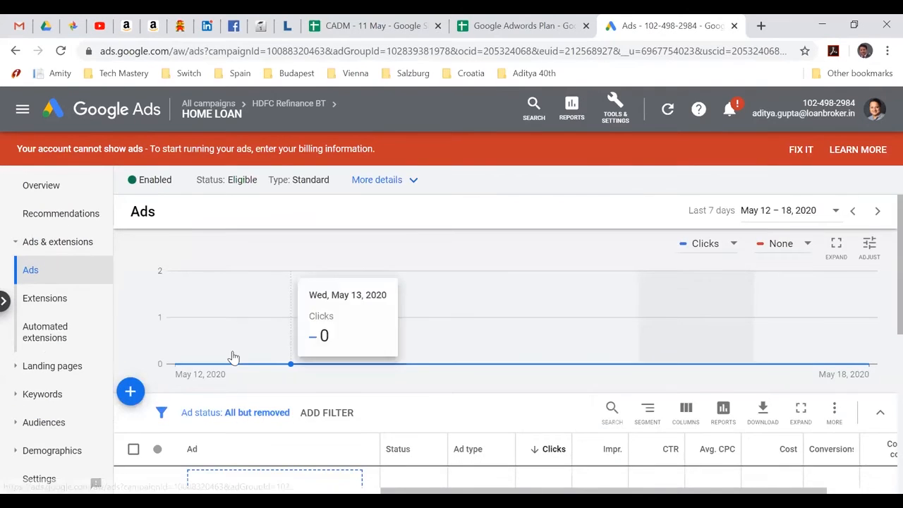
{"action": "scroll", "coordinate": [232, 357], "scroll_direction": "down", "scroll_amount": 2}
{"action": "scroll", "coordinate": [392, 392], "scroll_direction": "down", "scroll_amount": 5}
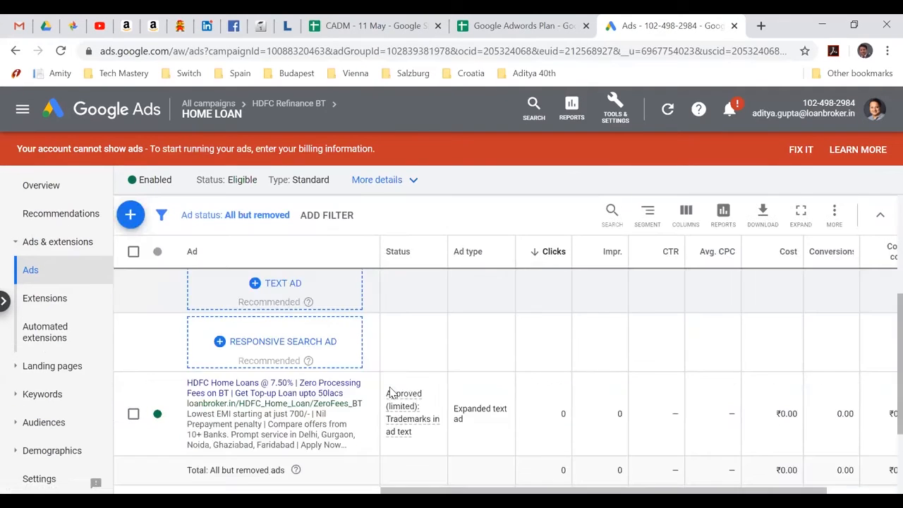
{"action": "scroll", "coordinate": [391, 389], "scroll_direction": "up", "scroll_amount": 2}
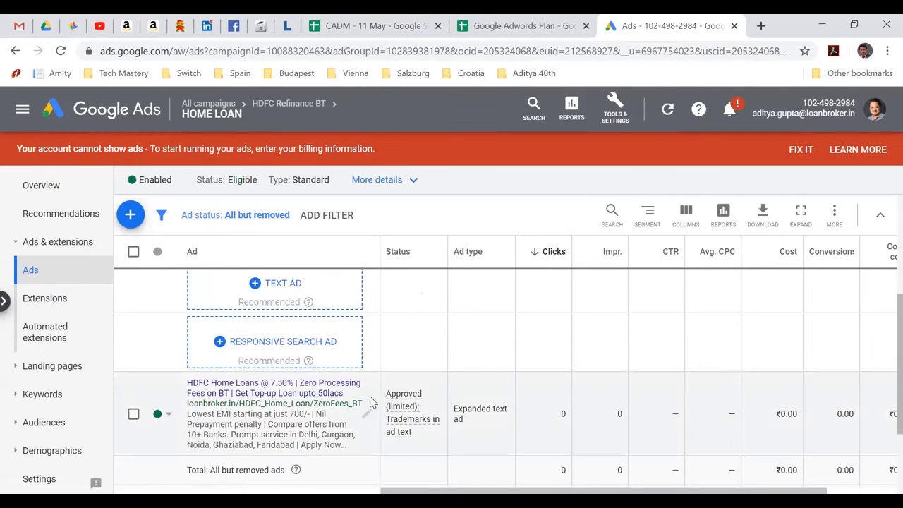
{"action": "left_click", "coordinate": [286, 386]}
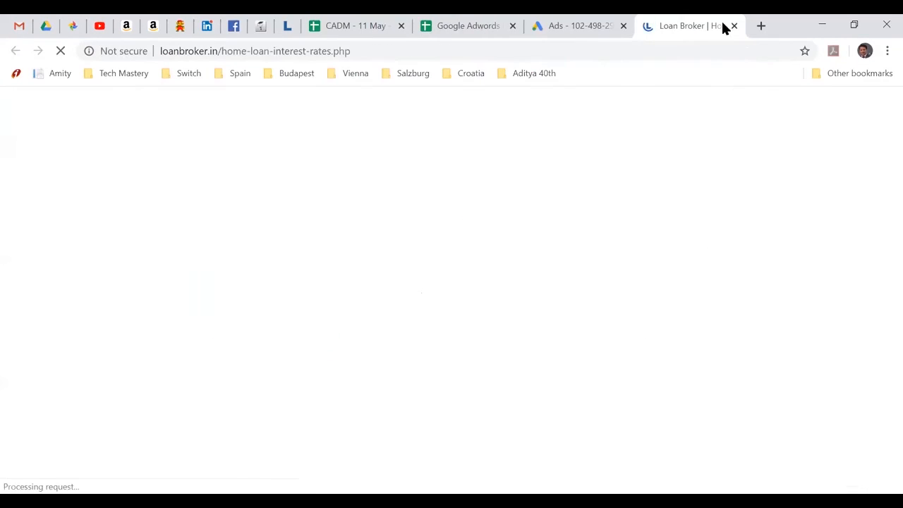
{"action": "left_click", "coordinate": [733, 26]}
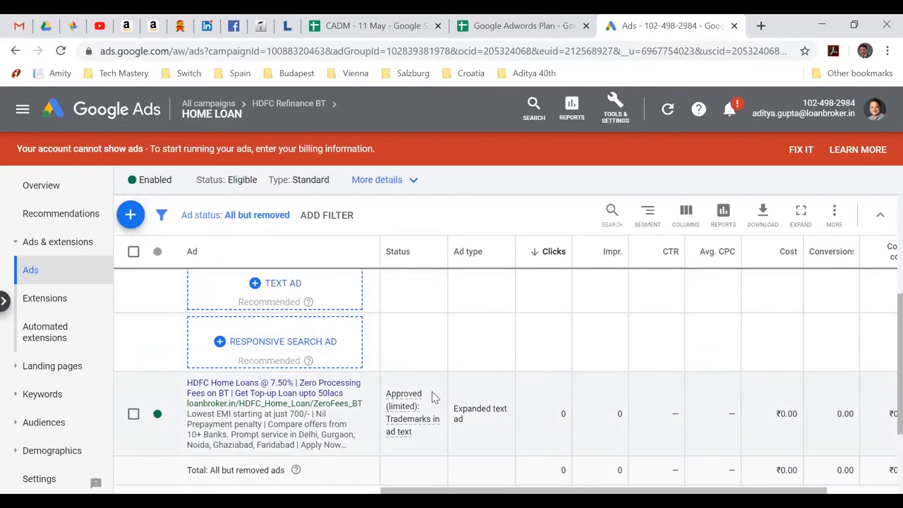
Open the HOME LOAN ad group's expanded text ad for editing
{"action": "mouse_move", "coordinate": [415, 433]}
{"action": "left_click", "coordinate": [364, 415]}
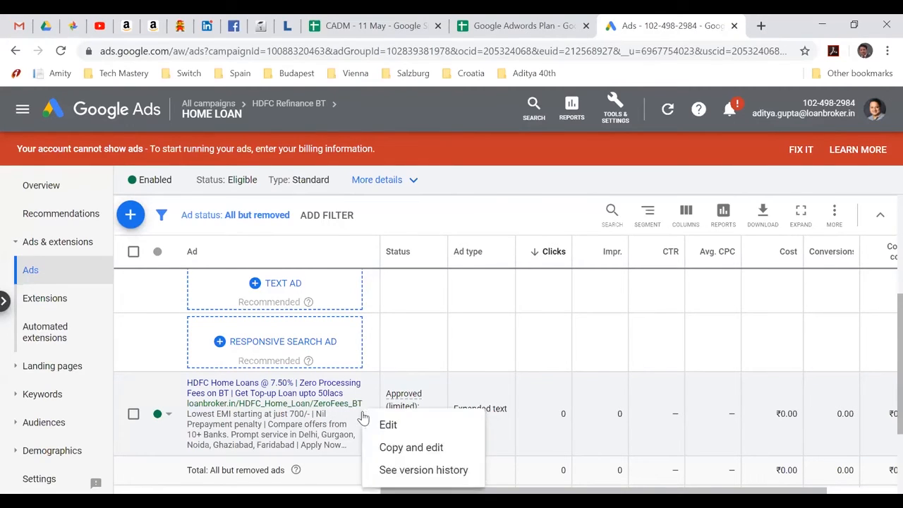
{"action": "left_click", "coordinate": [375, 423]}
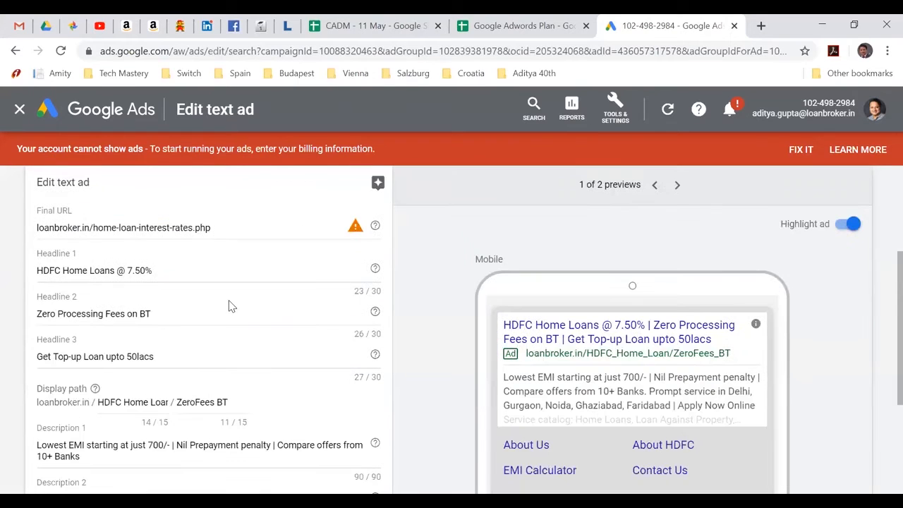
Remove HDFC from Headline 1 of the text ad so it reads "Home Loans @ 7.50%"
{"action": "left_click", "coordinate": [67, 271]}
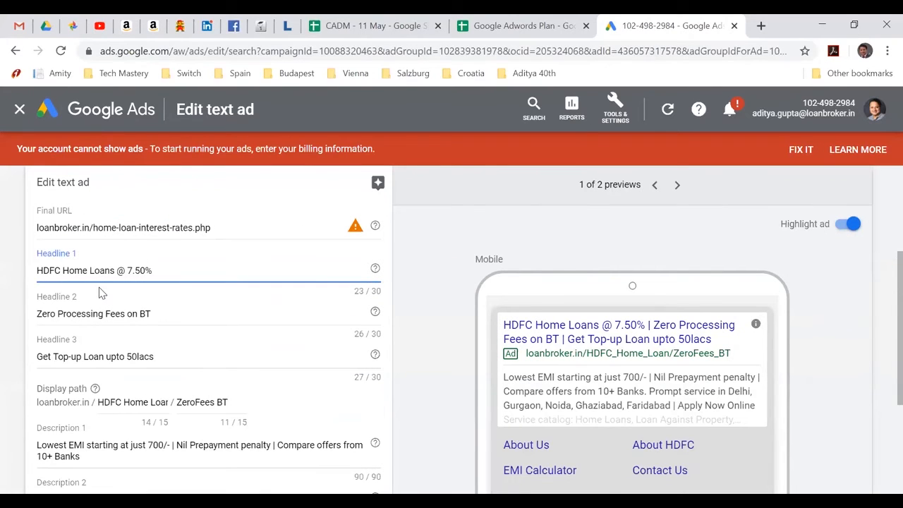
{"action": "left_click", "coordinate": [101, 293]}
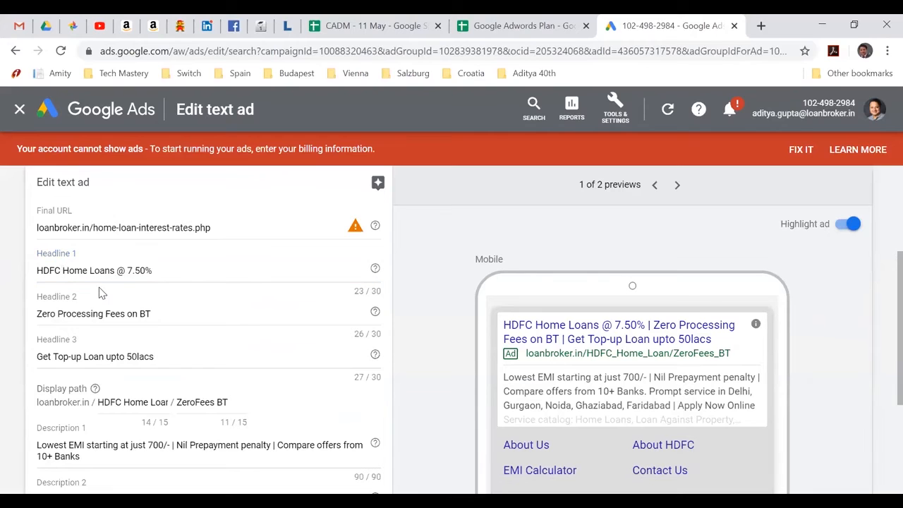
{"action": "left_click_drag", "start_coordinate": [64, 270], "coordinate": [90, 274]}
{"action": "key", "text": "Left"}
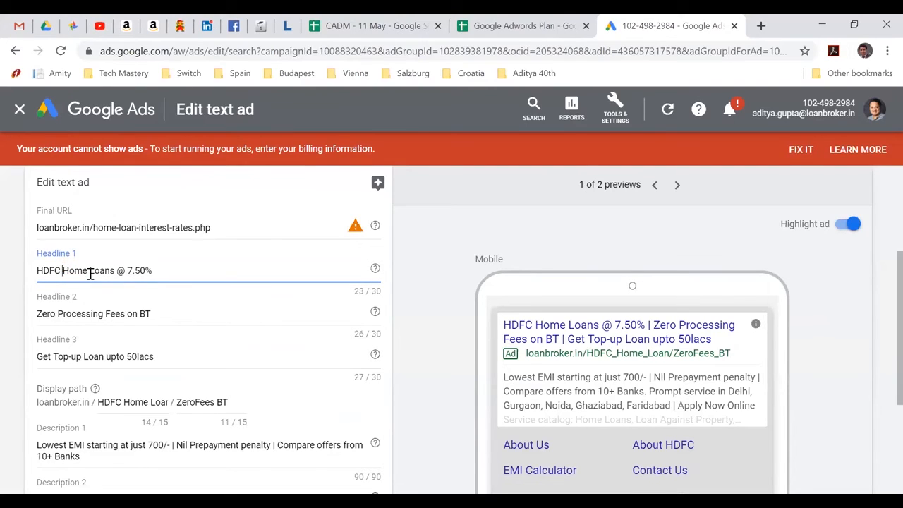
{"action": "key", "text": "BackSpace"}
{"action": "key", "text": "BackSpace"}
{"action": "key", "text": "BackSpace"}
{"action": "key", "text": "BackSpace"}
{"action": "key", "text": "BackSpace"}
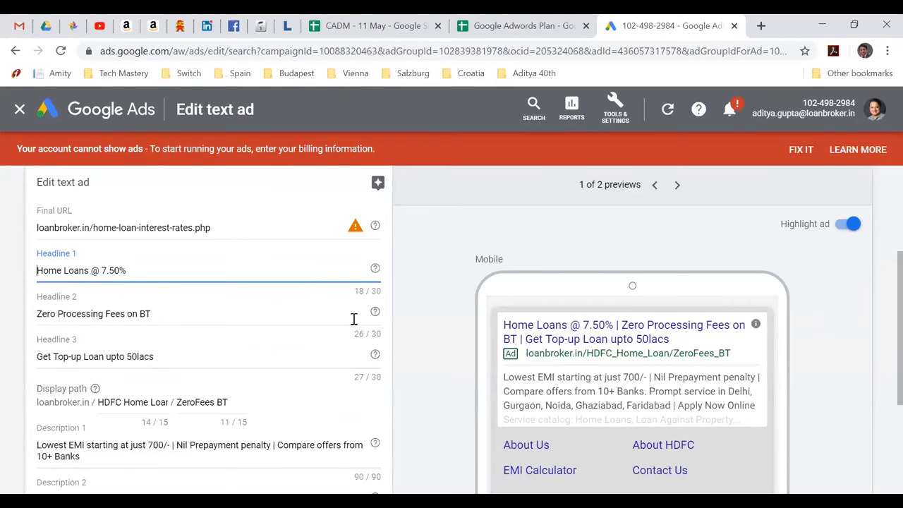
Remove HDFC from the first display path field so it reads "Home Loan"
{"action": "left_click", "coordinate": [123, 402]}
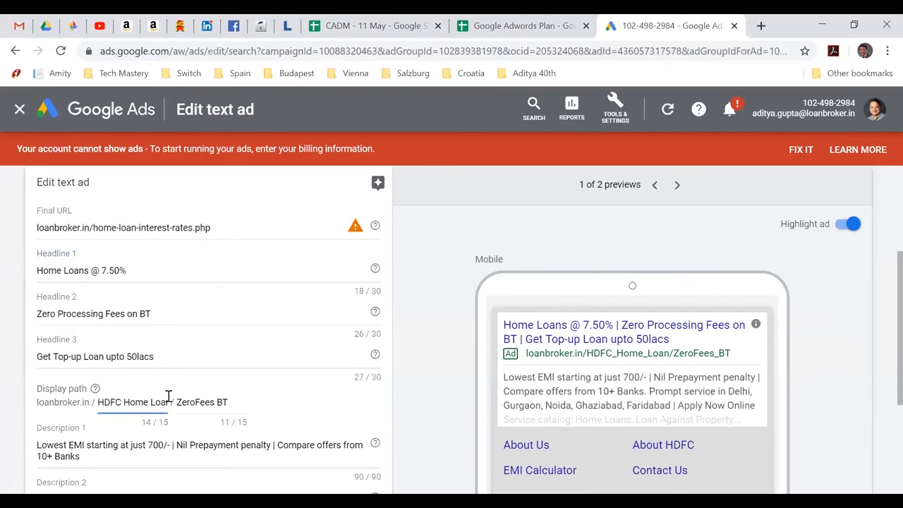
{"action": "key", "text": "BackSpace"}
{"action": "key", "text": "BackSpace"}
{"action": "key", "text": "BackSpace"}
{"action": "key", "text": "BackSpace"}
{"action": "key", "text": "BackSpace"}
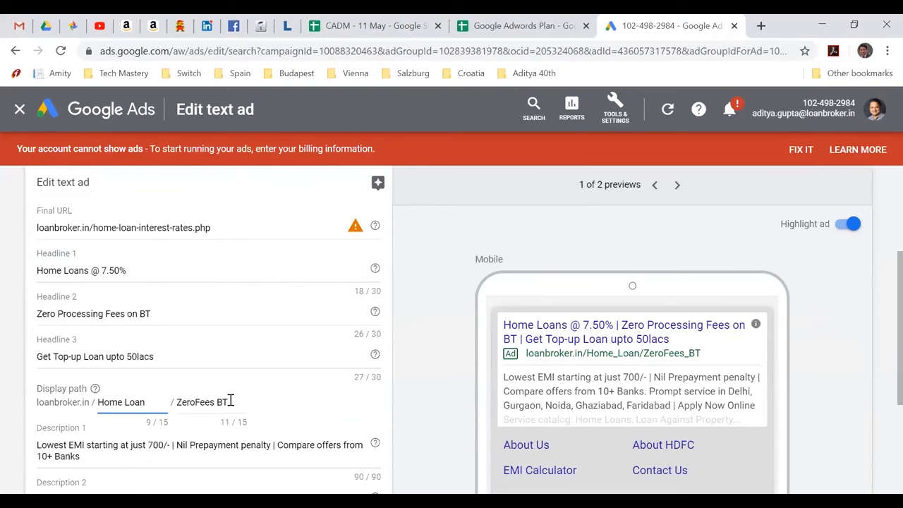
Reword Headline 2 of the text ad to "Zero Fees on Balance Transfer"
{"action": "left_click", "coordinate": [166, 312]}
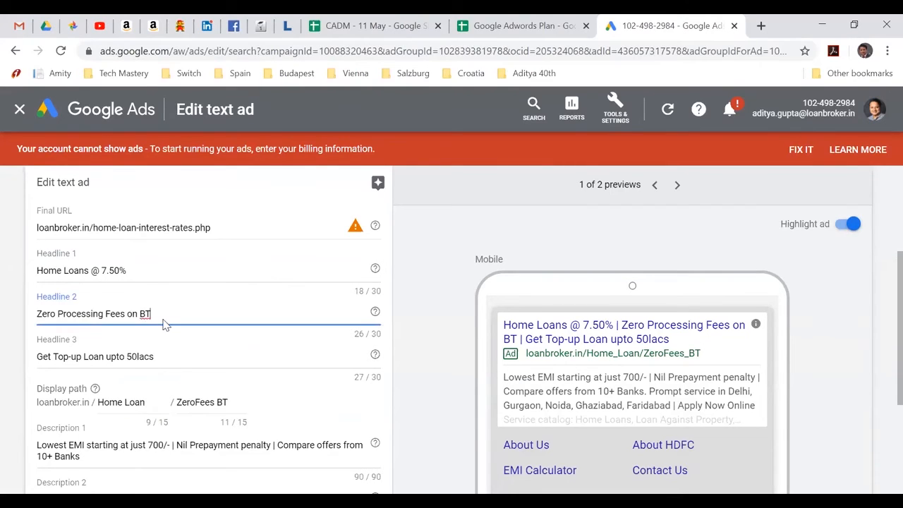
{"action": "key", "text": "BackSpace"}
{"action": "type", "text": "alance"}
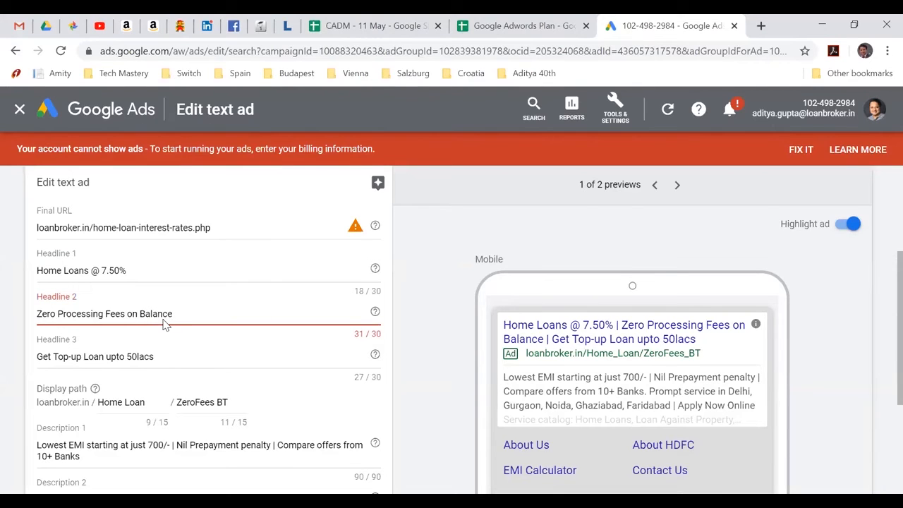
{"action": "key", "text": "BackSpace"}
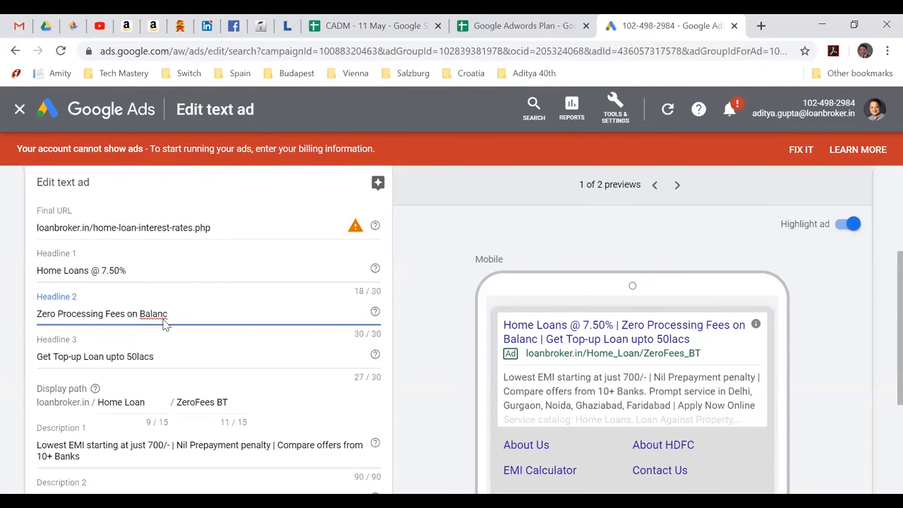
{"action": "key", "text": "Left"}
{"action": "key", "text": "Left"}
{"action": "key", "text": "Left"}
{"action": "key", "text": "Left"}
{"action": "key", "text": "Left"}
{"action": "key", "text": "Left"}
{"action": "key", "text": "Left"}
{"action": "key", "text": "Left"}
{"action": "key", "text": "Left"}
{"action": "key", "text": "Left"}
{"action": "key", "text": "Left"}
{"action": "key", "text": "Left"}
{"action": "key", "text": "Left"}
{"action": "key", "text": "BackSpace"}
{"action": "key", "text": "BackSpace"}
{"action": "key", "text": "BackSpace"}
{"action": "key", "text": "BackSpace"}
{"action": "key", "text": "BackSpace"}
{"action": "key", "text": "BackSpace"}
{"action": "key", "text": "BackSpace"}
{"action": "key", "text": "BackSpace"}
{"action": "key", "text": "BackSpace"}
{"action": "key", "text": "BackSpace"}
{"action": "key", "text": "BackSpace"}
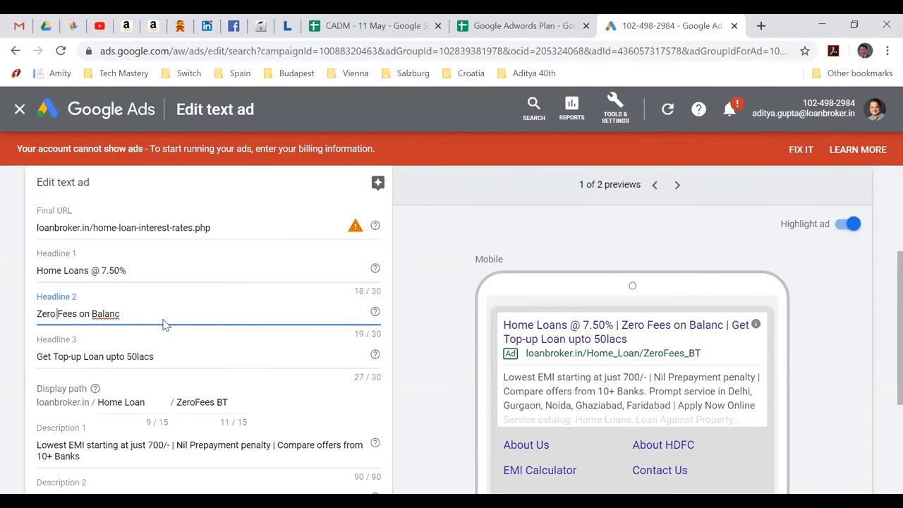
{"action": "key", "text": "End"}
{"action": "type", "text": "e"}
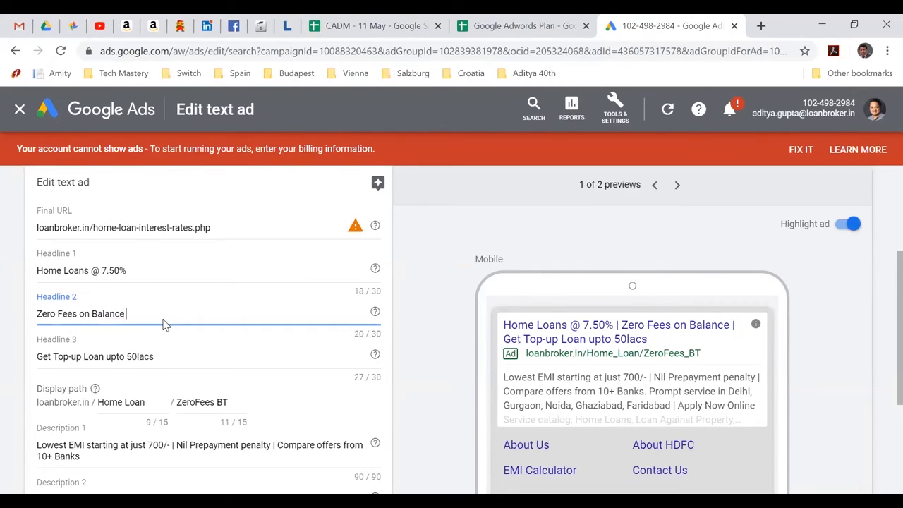
{"action": "type", "text": " Transfer"}
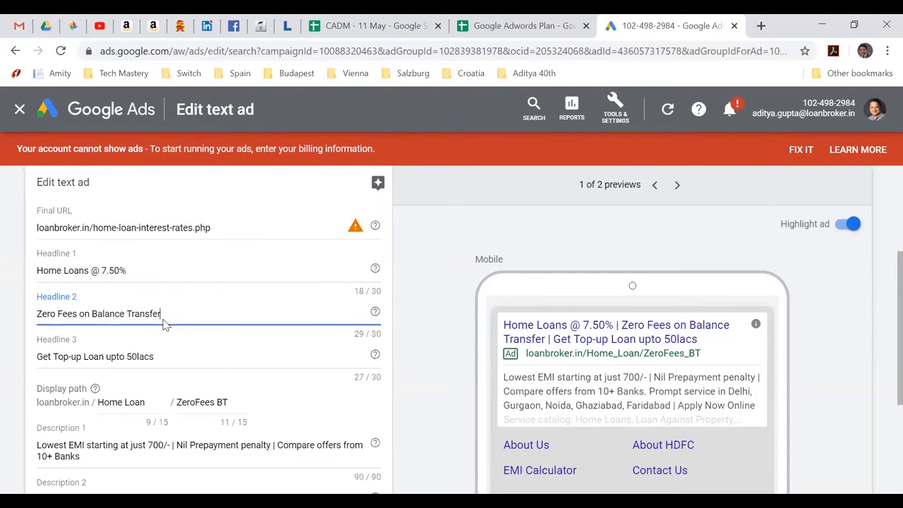
{"action": "key", "text": "Left"}
{"action": "key", "text": "Left"}
{"action": "key", "text": "Left"}
{"action": "key", "text": "Left"}
{"action": "key", "text": "Left"}
{"action": "key", "text": "Left"}
{"action": "key", "text": "Left"}
{"action": "key", "text": "Left"}
{"action": "key", "text": "Left"}
{"action": "key", "text": "Left"}
{"action": "key", "text": "Left"}
{"action": "key", "text": "Left"}
{"action": "key", "text": "Left"}
{"action": "key", "text": "Left"}
{"action": "key", "text": "Left"}
{"action": "key", "text": "Left"}
{"action": "key", "text": "Right"}
{"action": "key", "text": "Right"}
{"action": "key", "text": "Right"}
Delete "Apply Now Online" from the end of the text ad's Description 2
{"action": "scroll", "coordinate": [164, 424], "scroll_direction": "down", "scroll_amount": 2}
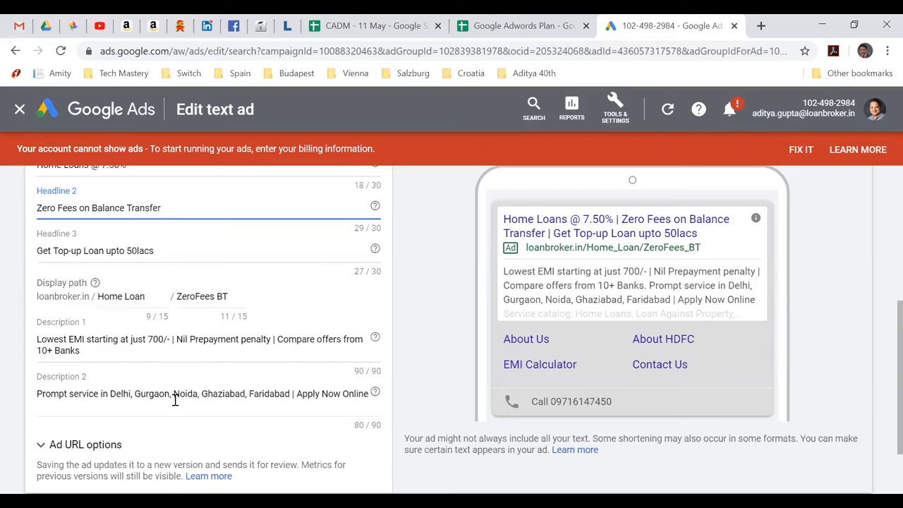
{"action": "left_click", "coordinate": [343, 395]}
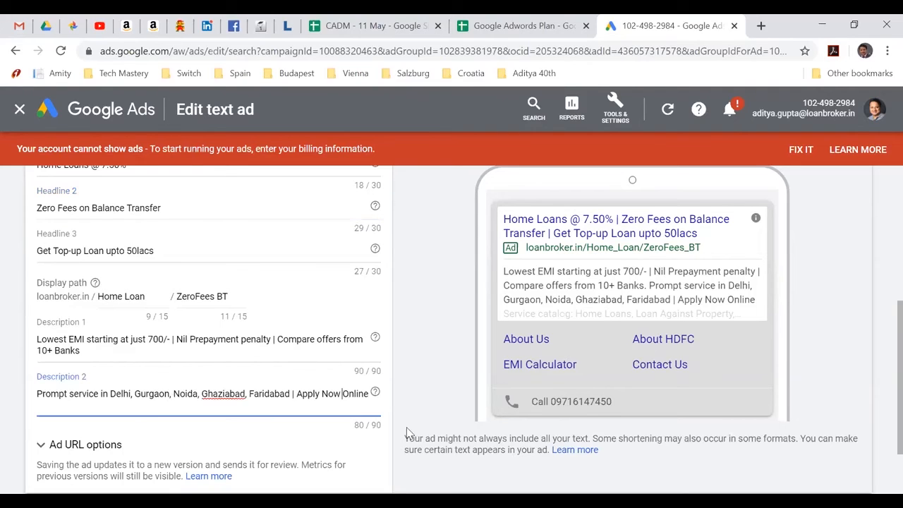
{"action": "key", "text": "Right"}
{"action": "key", "text": "Right"}
{"action": "key", "text": "Right"}
{"action": "key", "text": "shift+Left"}
{"action": "key", "text": "shift+Left"}
{"action": "key", "text": "shift+Left"}
{"action": "key", "text": "shift+Left"}
{"action": "key", "text": "shift+Left"}
{"action": "key", "text": "shift+Left"}
{"action": "key", "text": "shift+Left"}
{"action": "key", "text": "shift+Left"}
{"action": "key", "text": "shift+Left"}
{"action": "key", "text": "shift+Left"}
{"action": "key", "text": "shift+Left"}
{"action": "key", "text": "shift+Right"}
{"action": "key", "text": "shift+Right"}
{"action": "key", "text": "shift+Right"}
{"action": "key", "text": "shift+Right"}
{"action": "key", "text": "shift+Right"}
{"action": "key", "text": "shift+Right"}
{"action": "key", "text": "shift+Left"}
{"action": "key", "text": "shift+Left"}
{"action": "key", "text": "shift+Left"}
{"action": "key", "text": "shift+Left"}
{"action": "key", "text": "shift+Left"}
{"action": "key", "text": "shift+Left"}
{"action": "key", "text": "shift+Left"}
{"action": "key", "text": "shift+Left"}
{"action": "key", "text": "shift+Left"}
{"action": "key", "text": "shift+Left"}
{"action": "key", "text": "shift+Left"}
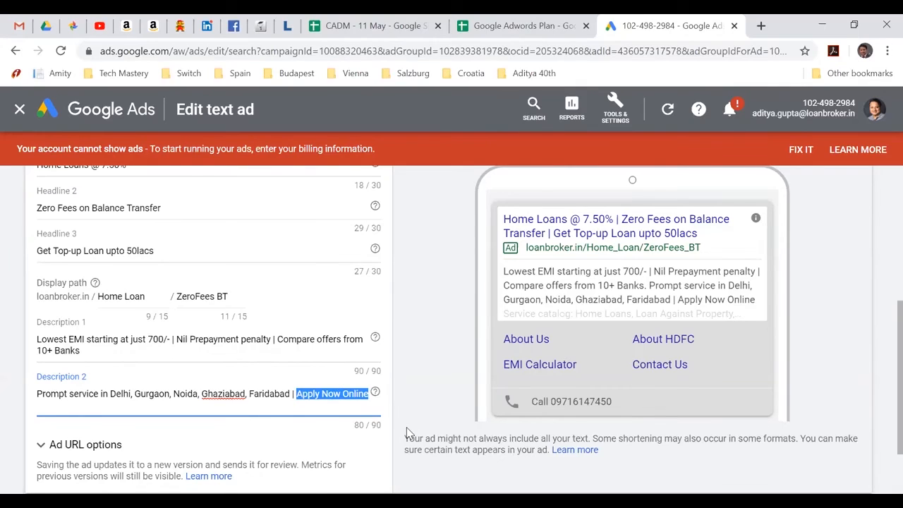
{"action": "key", "text": "BackSpace"}
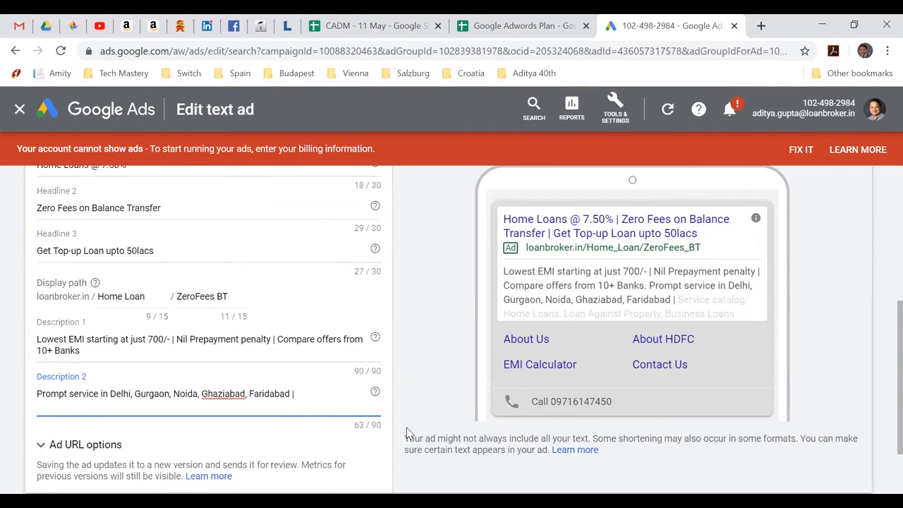
Remove the trailing separator from Description 2 so it reads "Prompt service in Delhi, Gurgaon, Noida, Ghaziabad, Faridabad"
{"action": "key", "text": "BackSpace"}
{"action": "key", "text": "BackSpace"}
{"action": "type", "text": "| Get"}
{"action": "key", "text": "BackSpace"}
{"action": "key", "text": "BackSpace"}
{"action": "key", "text": "BackSpace"}
{"action": "key", "text": "BackSpace"}
{"action": "key", "text": "BackSpace"}
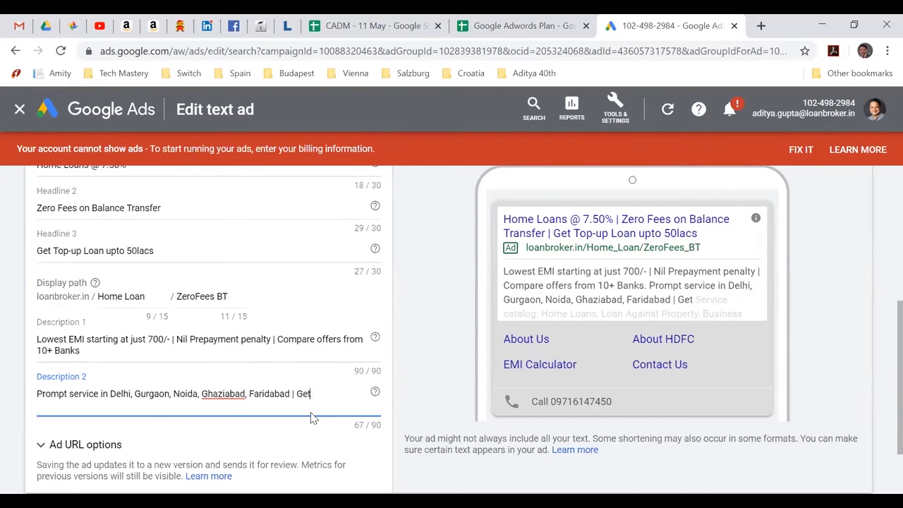
{"action": "key", "text": "BackSpace"}
{"action": "key", "text": "BackSpace"}
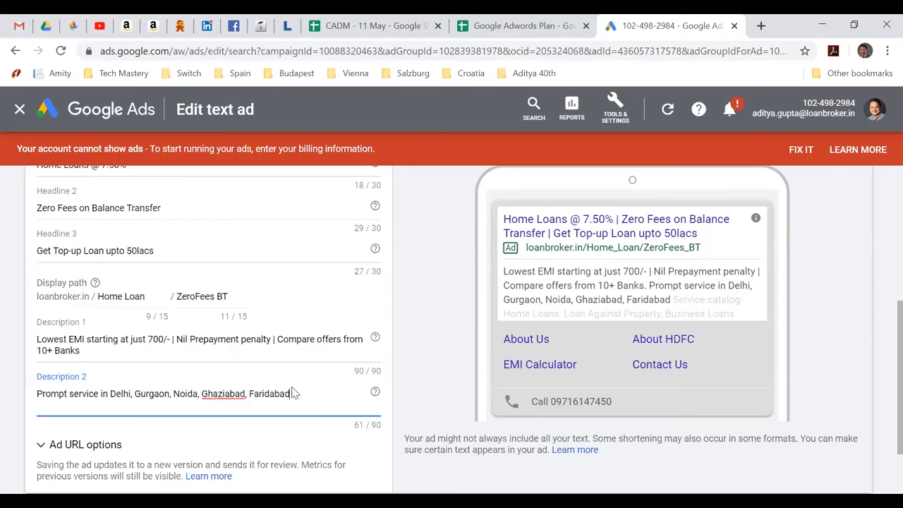
Check the reworded headlines, display path and descriptions, and save the text ad
{"action": "scroll", "coordinate": [295, 393], "scroll_direction": "up", "scroll_amount": 3}
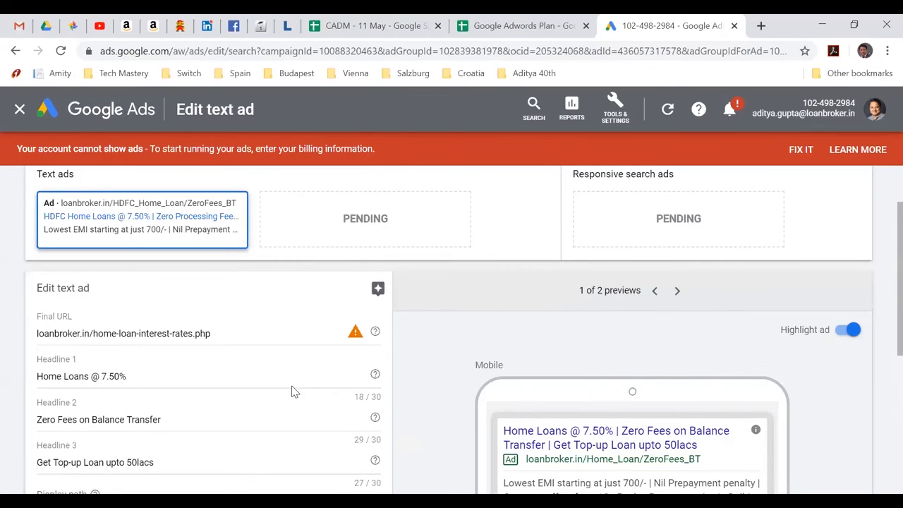
{"action": "scroll", "coordinate": [295, 392], "scroll_direction": "down", "scroll_amount": 2}
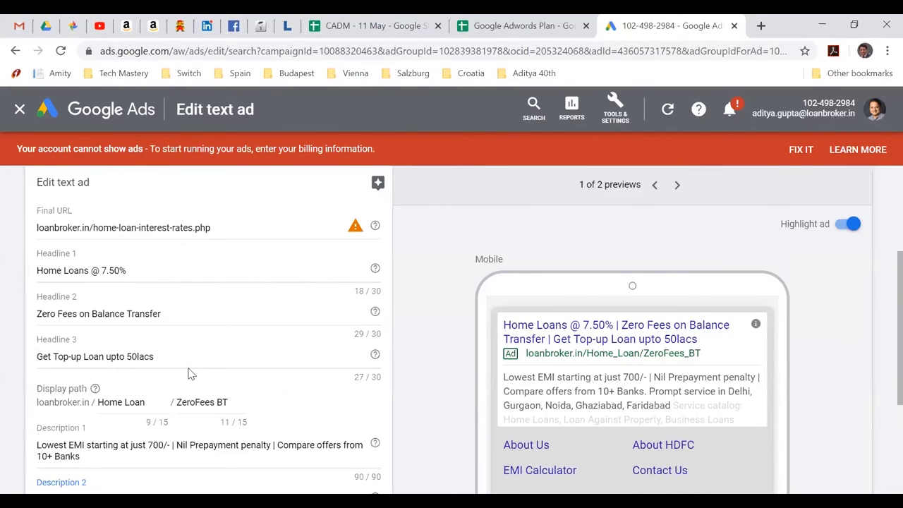
{"action": "scroll", "coordinate": [189, 374], "scroll_direction": "down", "scroll_amount": 3}
{"action": "left_click", "coordinate": [205, 431]}
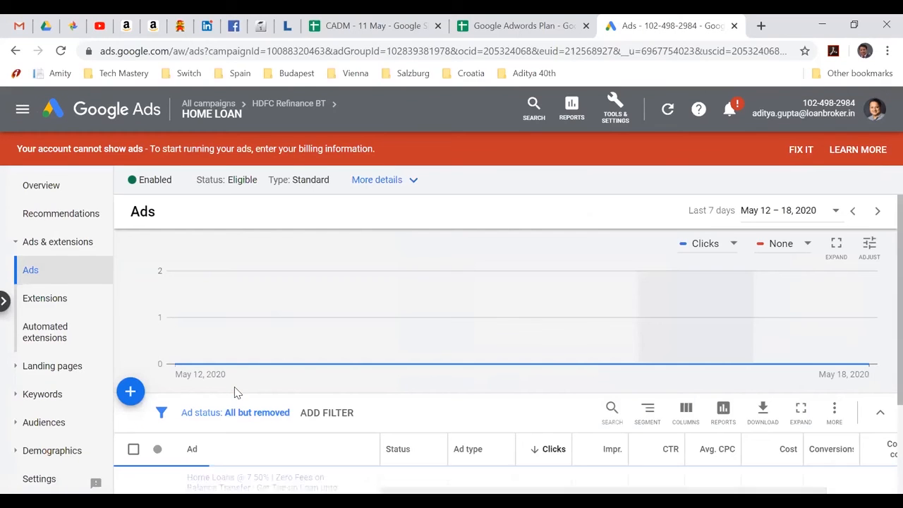
Open the HOME LOAN ad group's extensions and examine the approval status of each one, including the About HDFC sitelink
{"action": "left_click", "coordinate": [62, 302]}
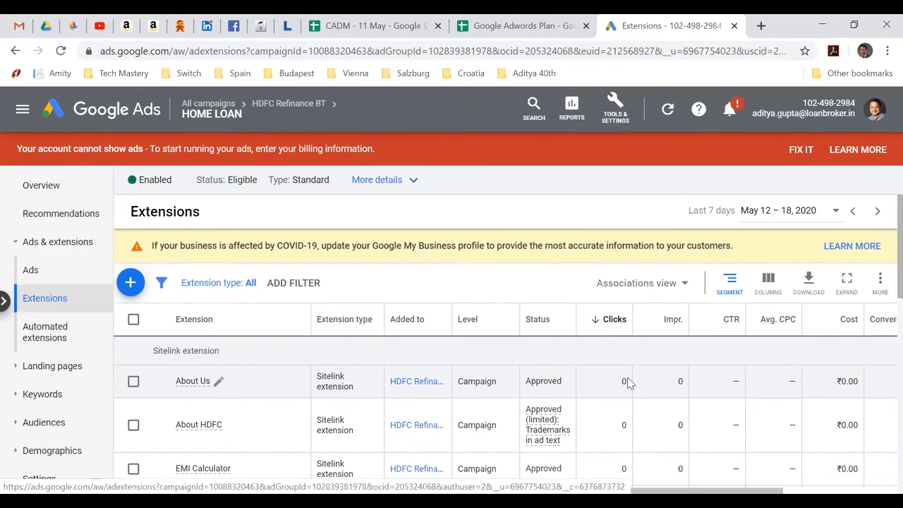
{"action": "scroll", "coordinate": [628, 381], "scroll_direction": "down", "scroll_amount": 2}
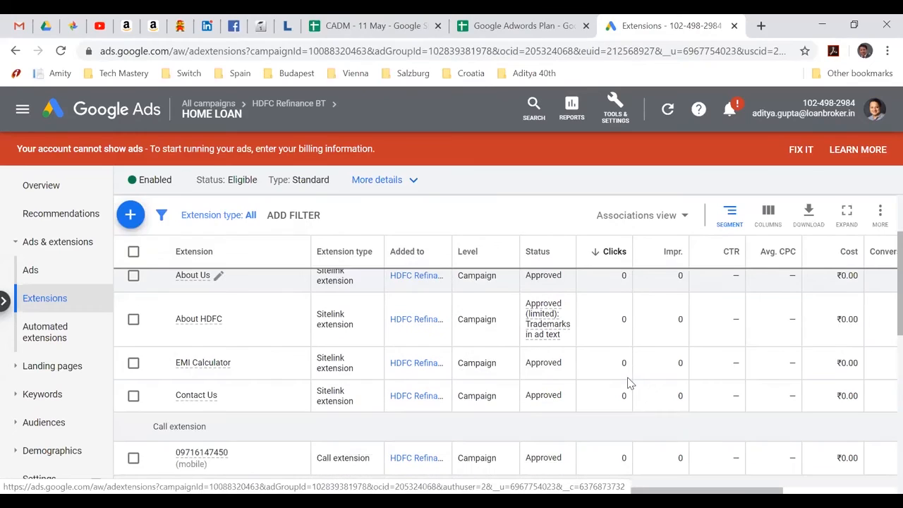
{"action": "scroll", "coordinate": [626, 381], "scroll_direction": "up", "scroll_amount": 2}
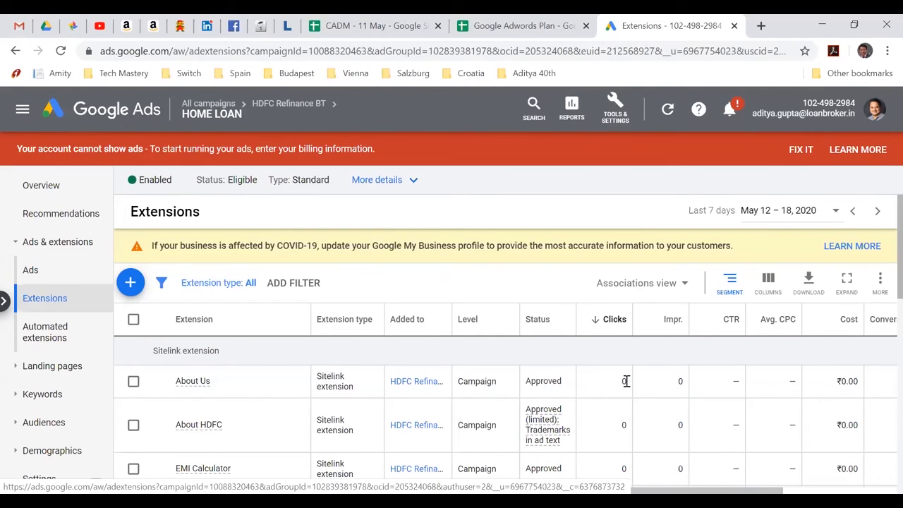
{"action": "scroll", "coordinate": [626, 380], "scroll_direction": "down", "scroll_amount": 2}
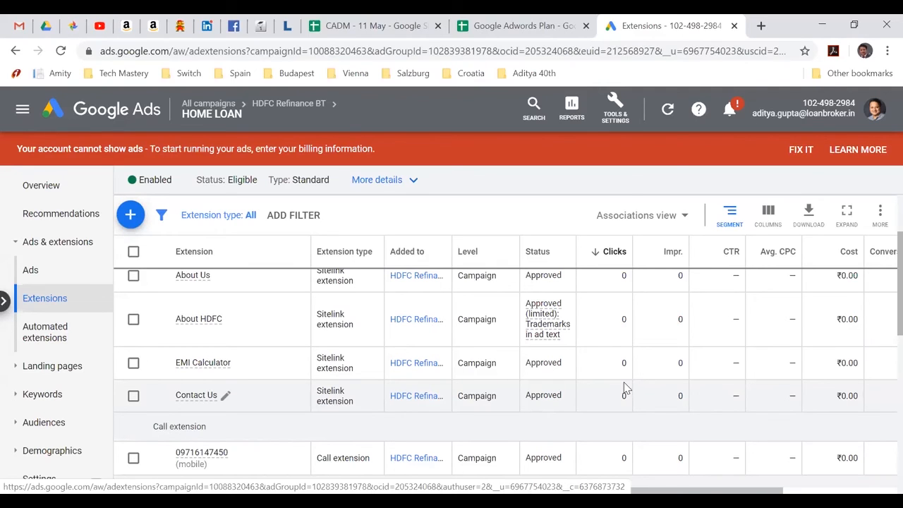
{"action": "scroll", "coordinate": [623, 386], "scroll_direction": "up", "scroll_amount": 3}
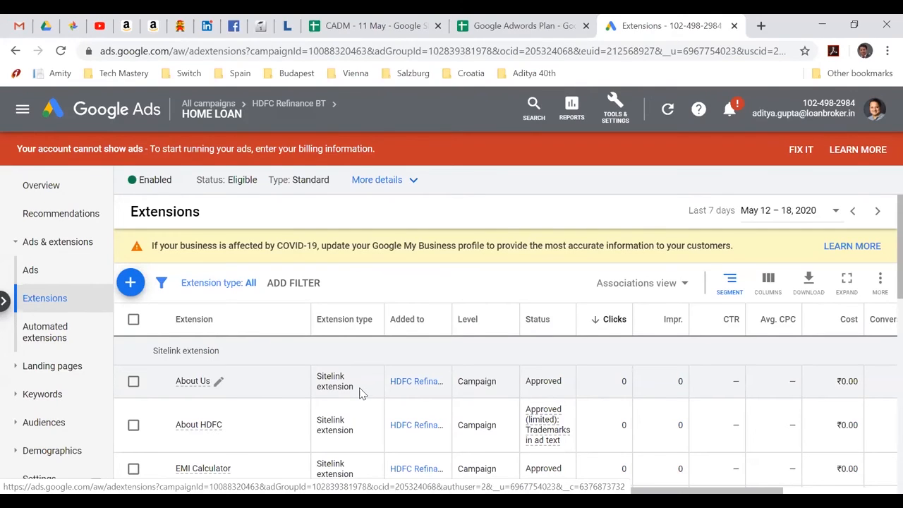
{"action": "mouse_move", "coordinate": [209, 426]}
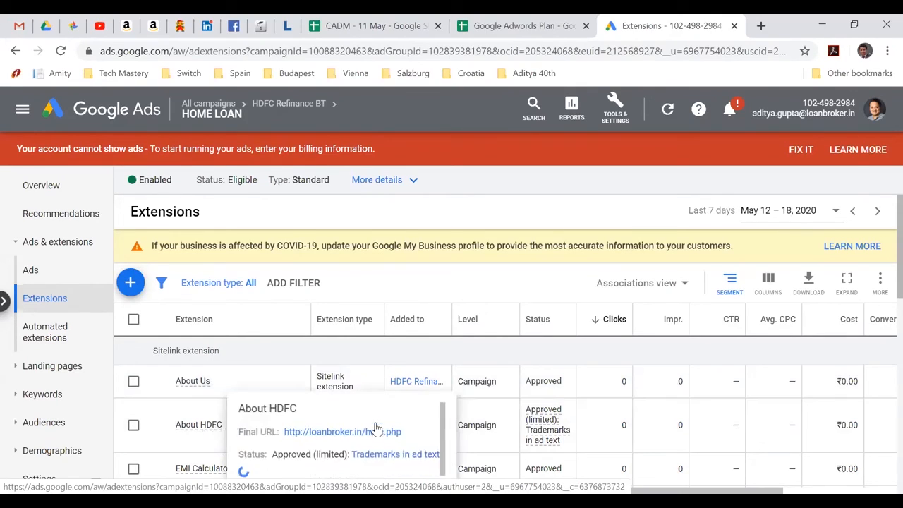
{"action": "mouse_move", "coordinate": [534, 439]}
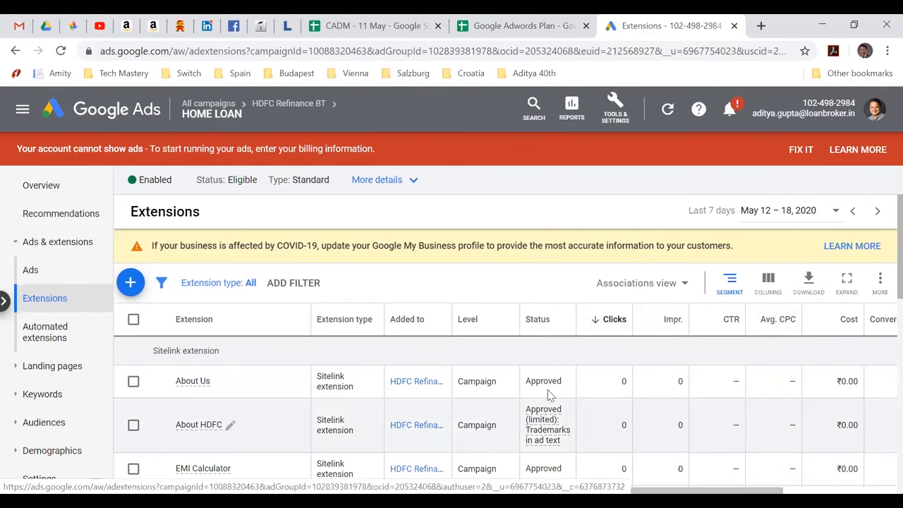
{"action": "scroll", "coordinate": [645, 427], "scroll_direction": "down", "scroll_amount": 4}
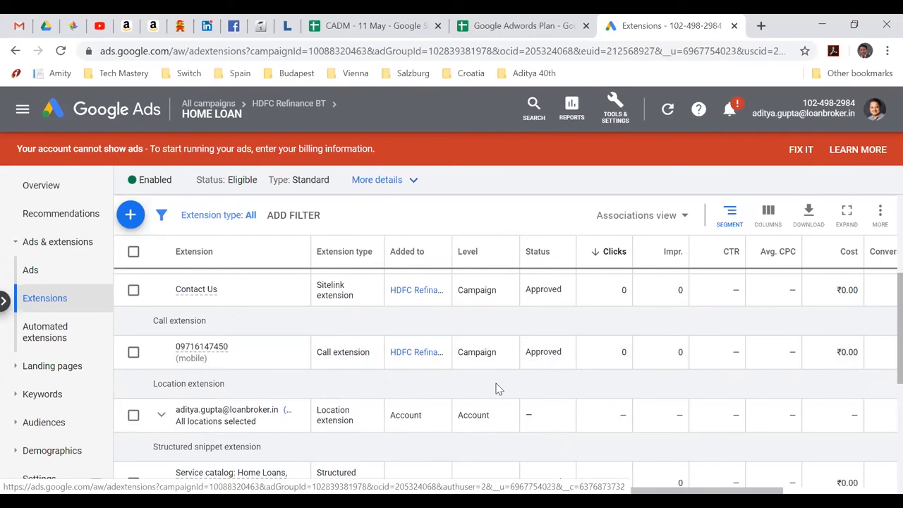
{"action": "scroll", "coordinate": [498, 389], "scroll_direction": "down", "scroll_amount": 2}
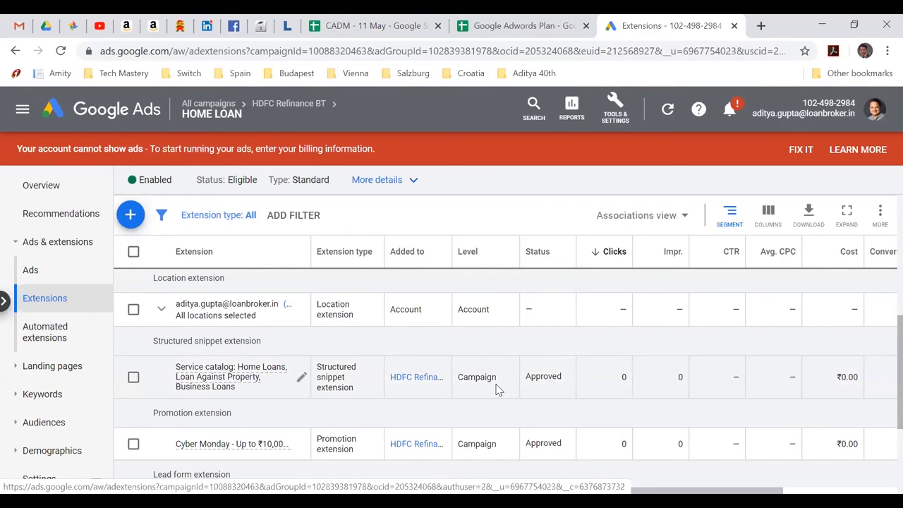
{"action": "scroll", "coordinate": [498, 388], "scroll_direction": "down", "scroll_amount": 2}
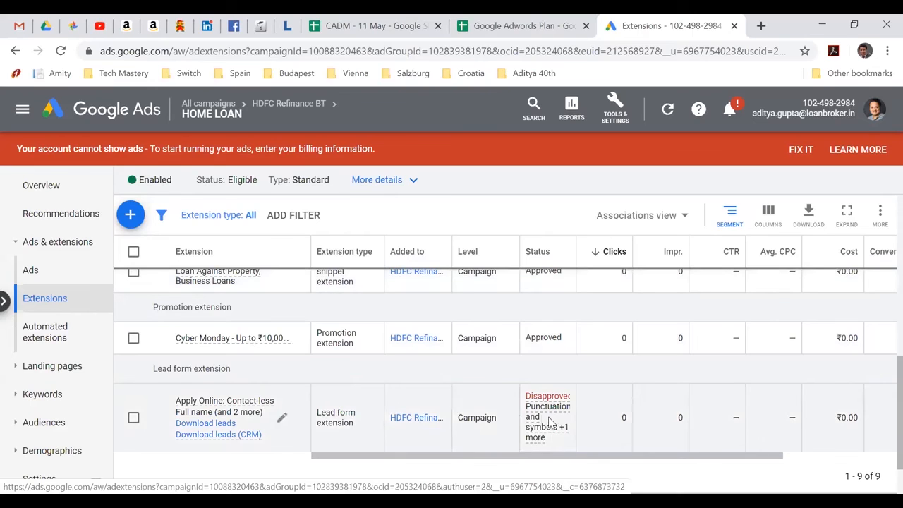
Open the campaign's lead form extension for editing
{"action": "mouse_move", "coordinate": [547, 421]}
{"action": "mouse_move", "coordinate": [232, 403]}
{"action": "left_click", "coordinate": [282, 423]}
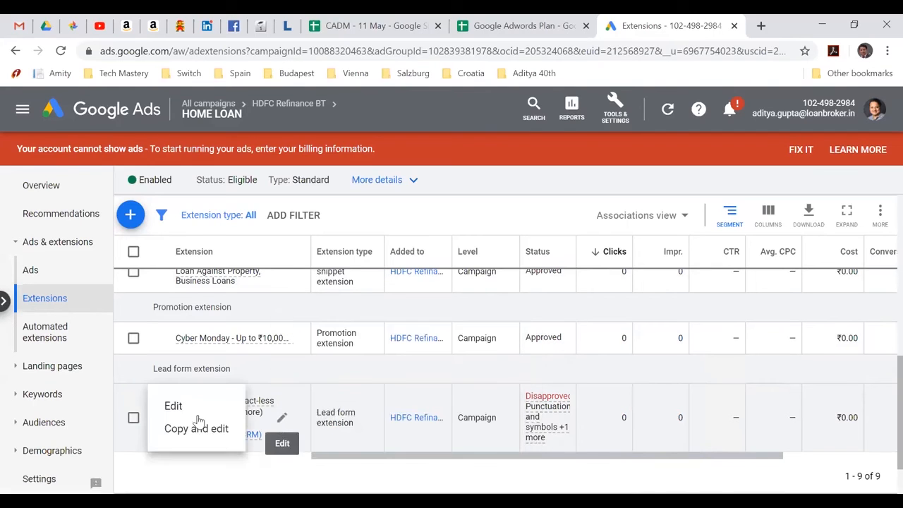
{"action": "left_click", "coordinate": [178, 407]}
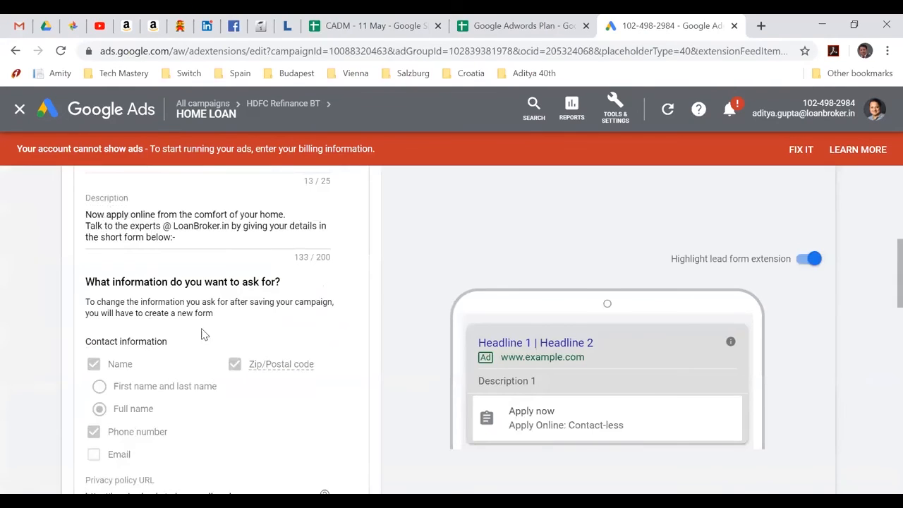
Remove the colon after "Apply Online" in the lead form extension's extension text
{"action": "scroll", "coordinate": [201, 296], "scroll_direction": "up", "scroll_amount": 5}
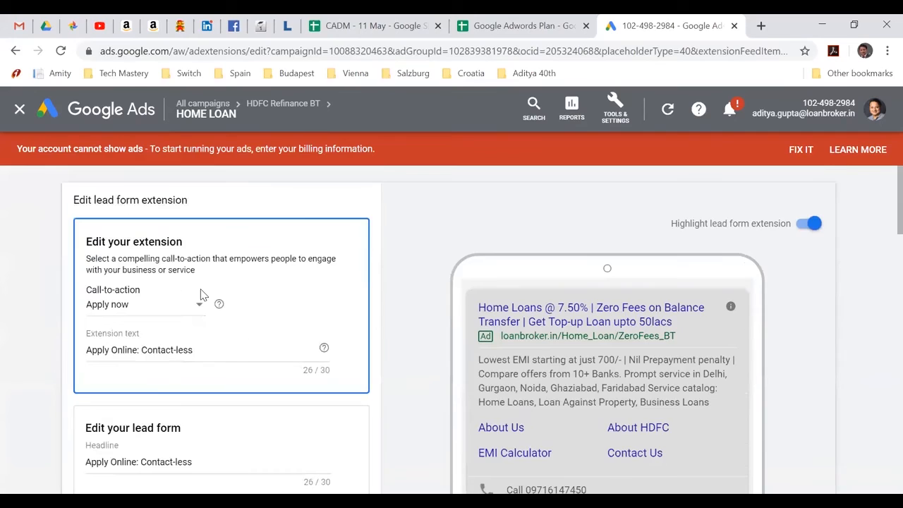
{"action": "scroll", "coordinate": [201, 325], "scroll_direction": "down", "scroll_amount": 3}
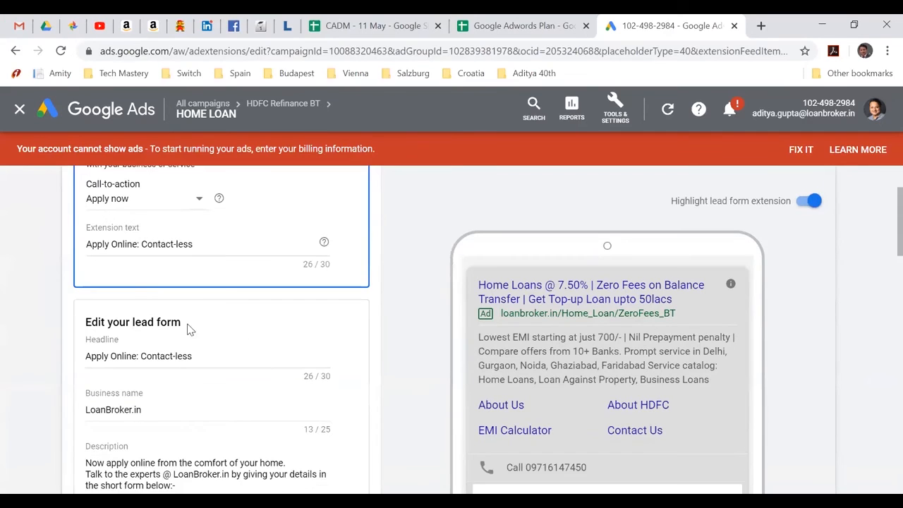
{"action": "left_click", "coordinate": [140, 246]}
{"action": "key", "text": "BackSpace"}
{"action": "key", "text": "Right"}
{"action": "key", "text": "Right"}
{"action": "key", "text": "Right"}
{"action": "key", "text": "Right"}
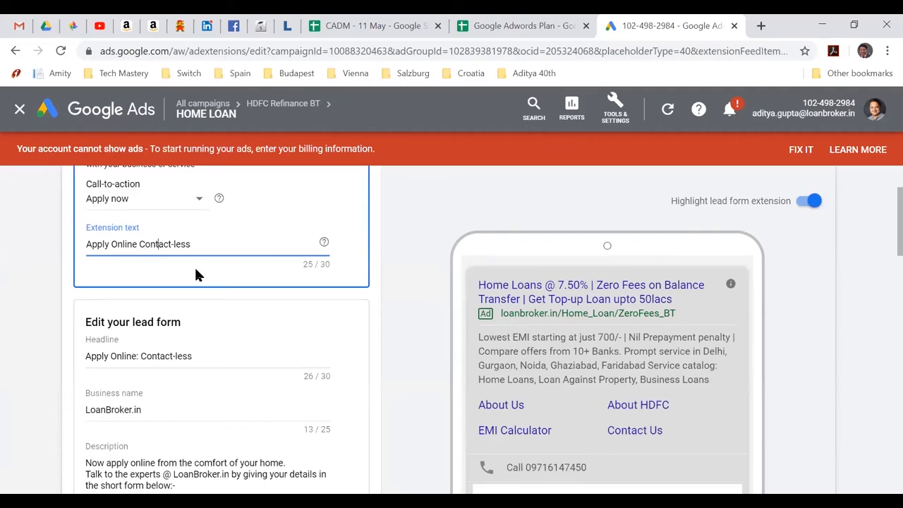
{"action": "key", "text": "Delete"}
{"action": "left_click", "coordinate": [61, 246]}
{"action": "scroll", "coordinate": [226, 321], "scroll_direction": "down", "scroll_amount": 3}
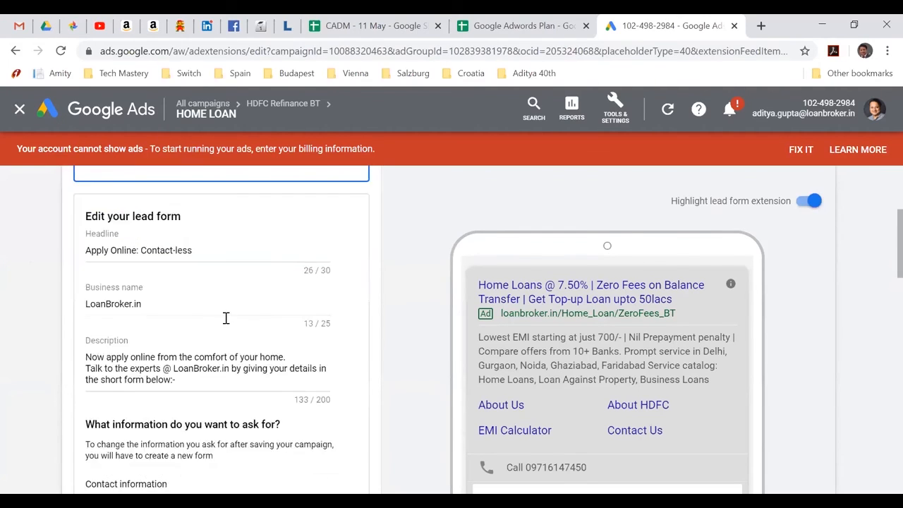
{"action": "scroll", "coordinate": [259, 317], "scroll_direction": "up", "scroll_amount": 1}
{"action": "scroll", "coordinate": [343, 332], "scroll_direction": "down", "scroll_amount": 6}
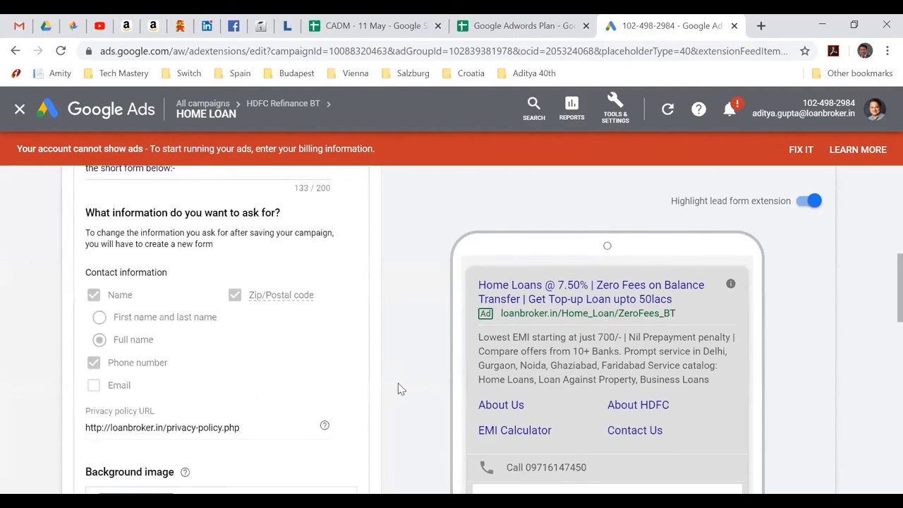
{"action": "scroll", "coordinate": [401, 418], "scroll_direction": "down", "scroll_amount": 10}
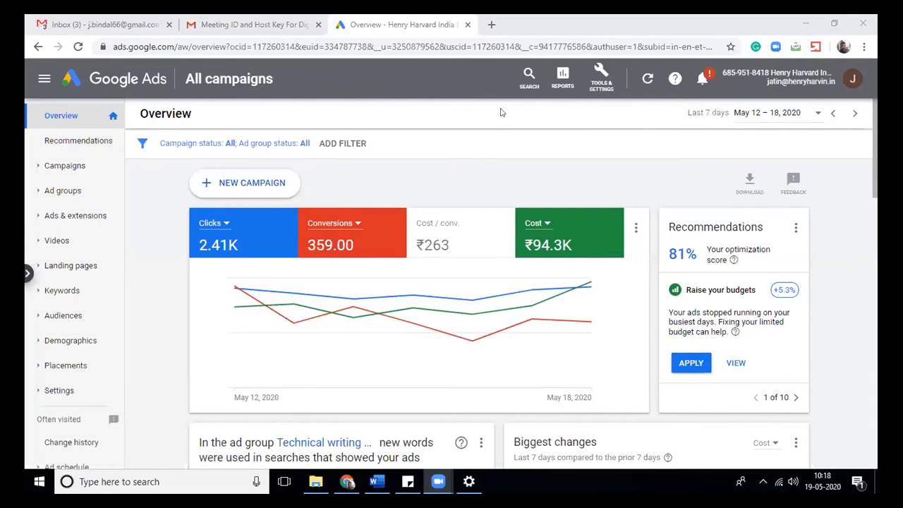
Open the Reach Planner for the education company's Google Ads account
{"action": "left_click", "coordinate": [590, 97]}
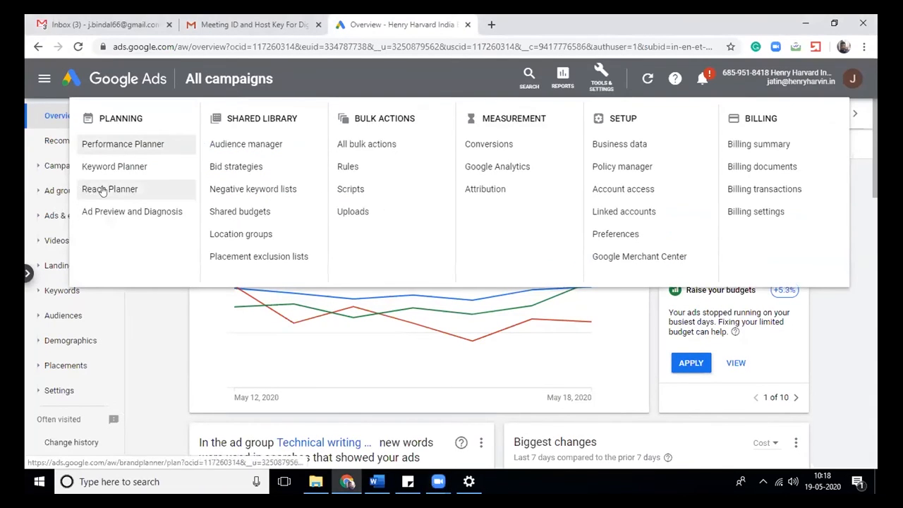
{"action": "left_click", "coordinate": [103, 189]}
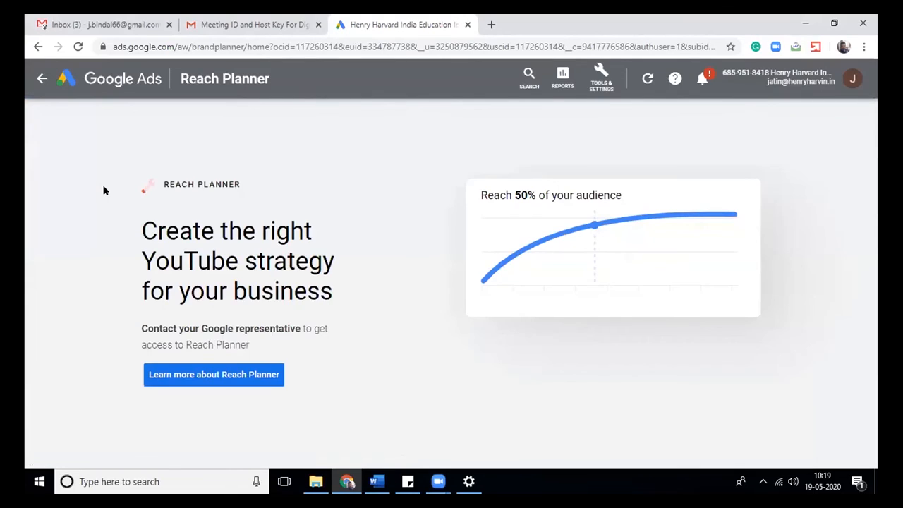
{"action": "left_click", "coordinate": [601, 87]}
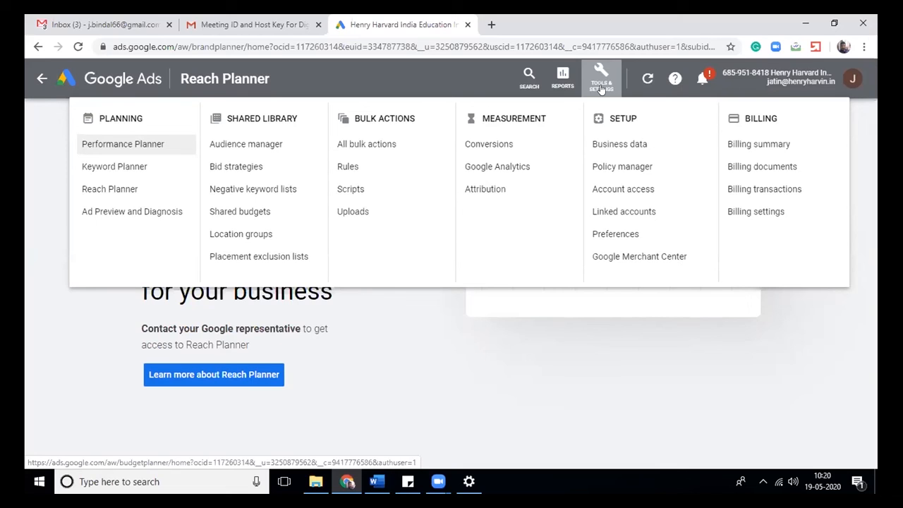
{"action": "left_click", "coordinate": [321, 330]}
Switch to the Gmail inbox and open the email thread about the Google Ads Consultation of May 18
{"action": "left_click", "coordinate": [107, 21]}
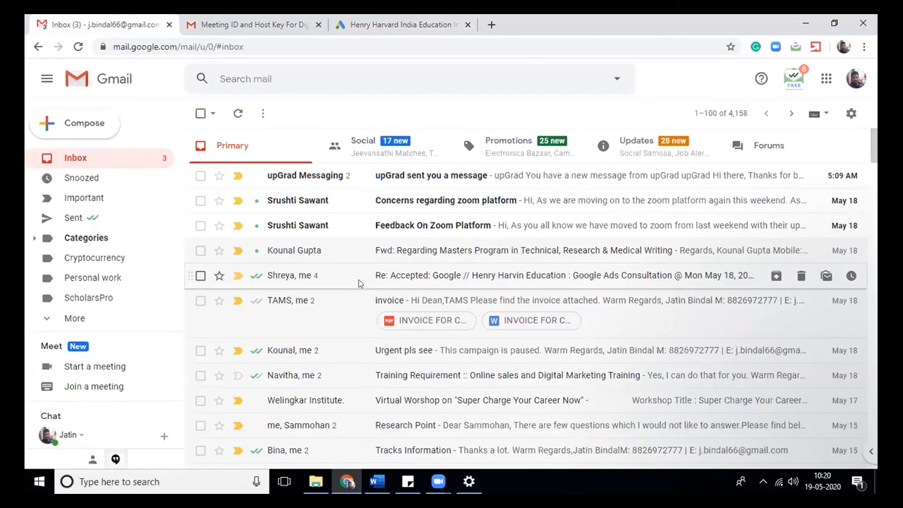
{"action": "left_click", "coordinate": [359, 284]}
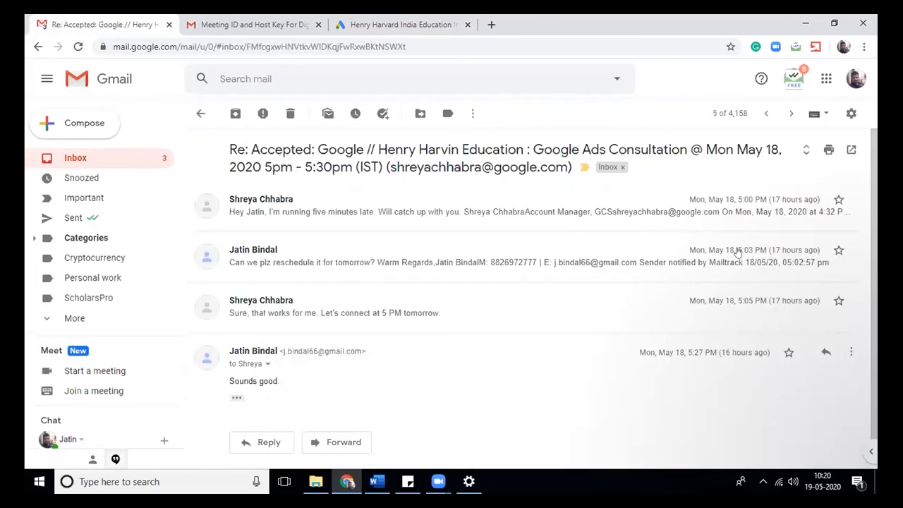